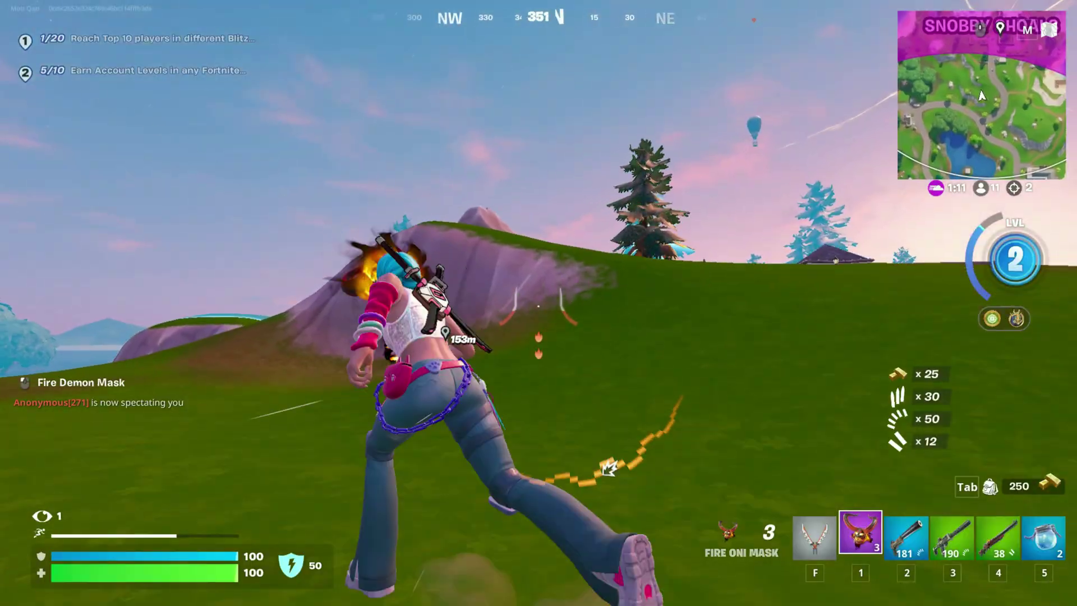
pyautogui.press('w')
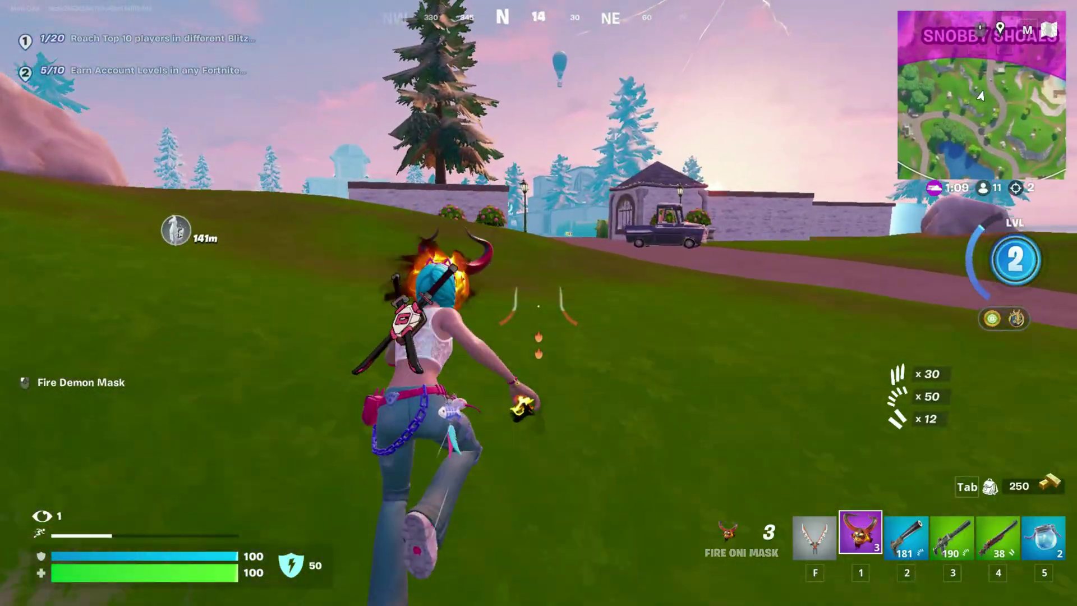
pyautogui.press('w')
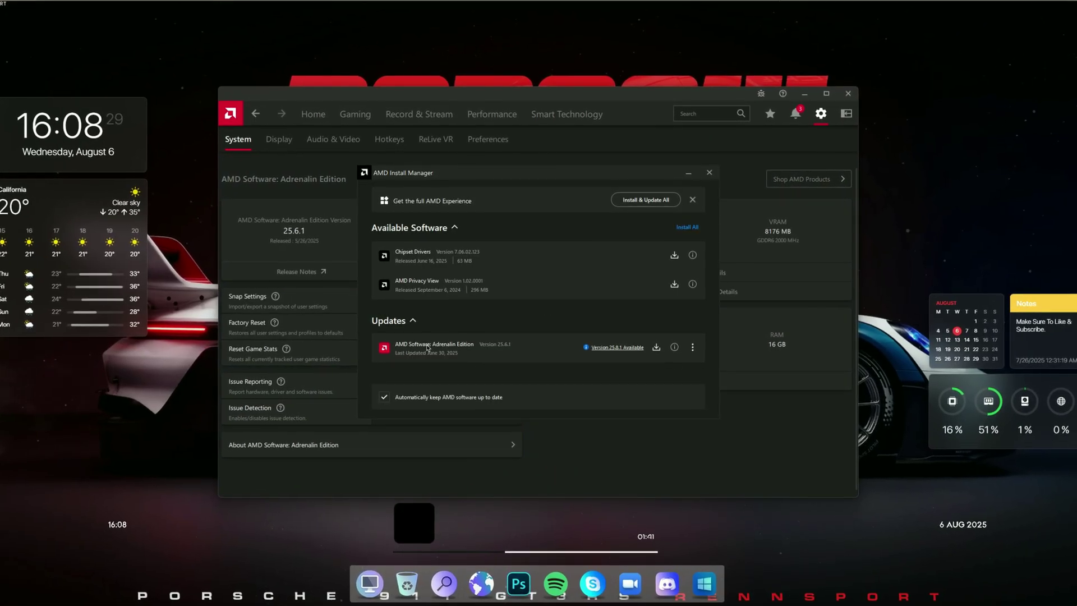
# Start downloading the available 25.8.1 update for AMD Software: Adrenalin Edition
pyautogui.click(657, 348)
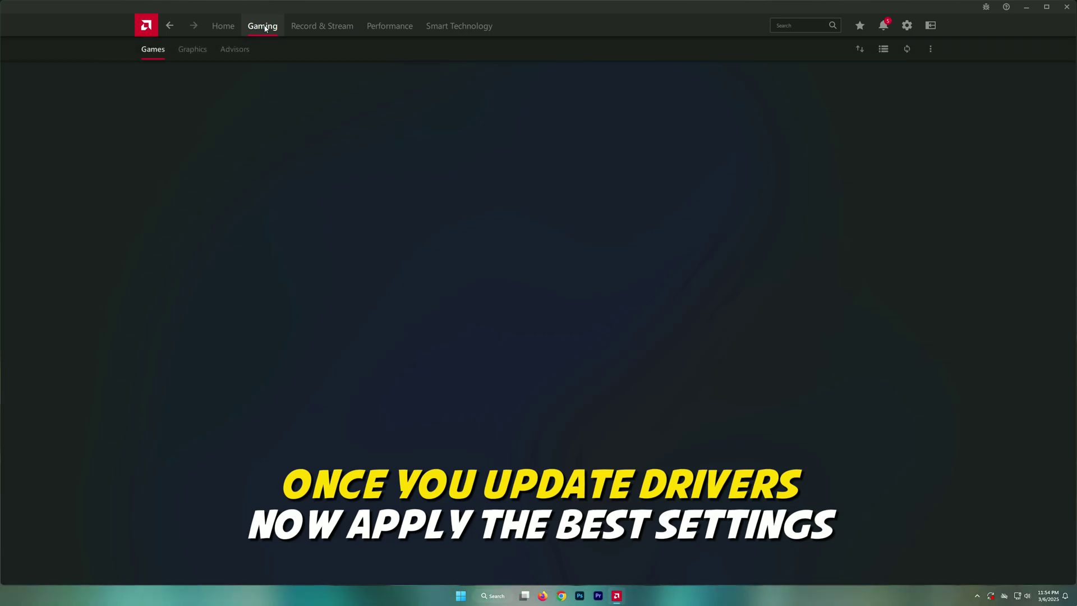
# In the global graphics settings, enable AMD Fluid Motion Frames 2.1 with Search Mode Standard and Performance Mode set to Performance
pyautogui.click(193, 51)
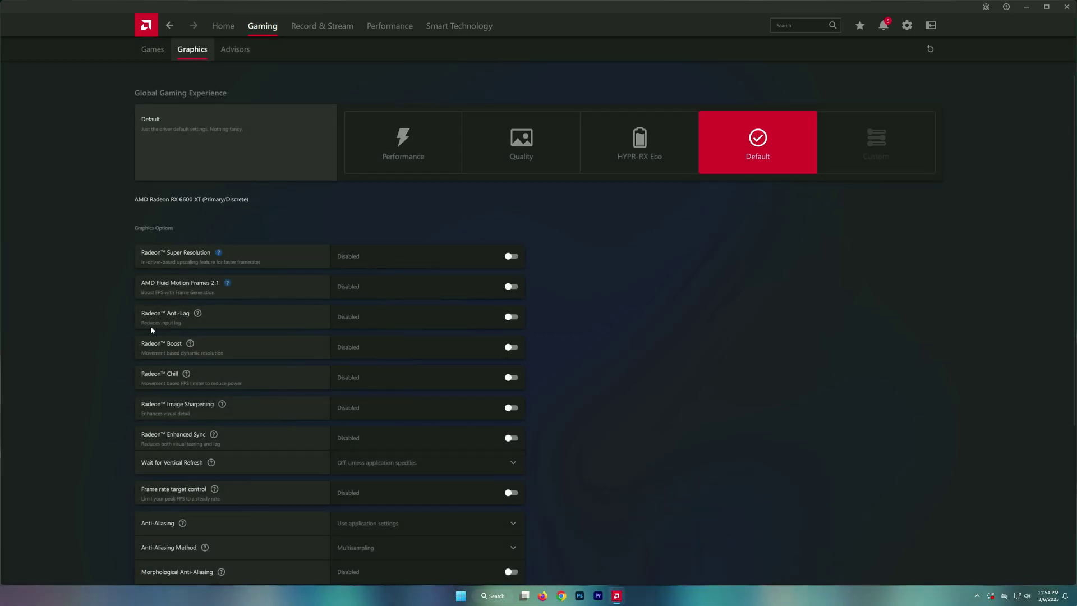
pyautogui.click(510, 287)
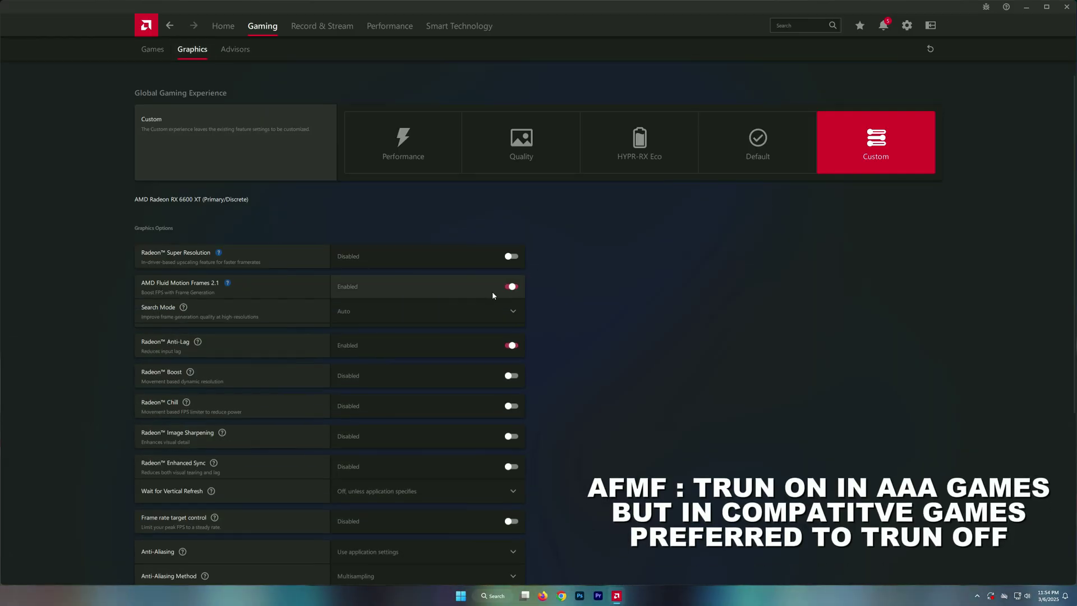
pyautogui.click(353, 314)
pyautogui.click(372, 355)
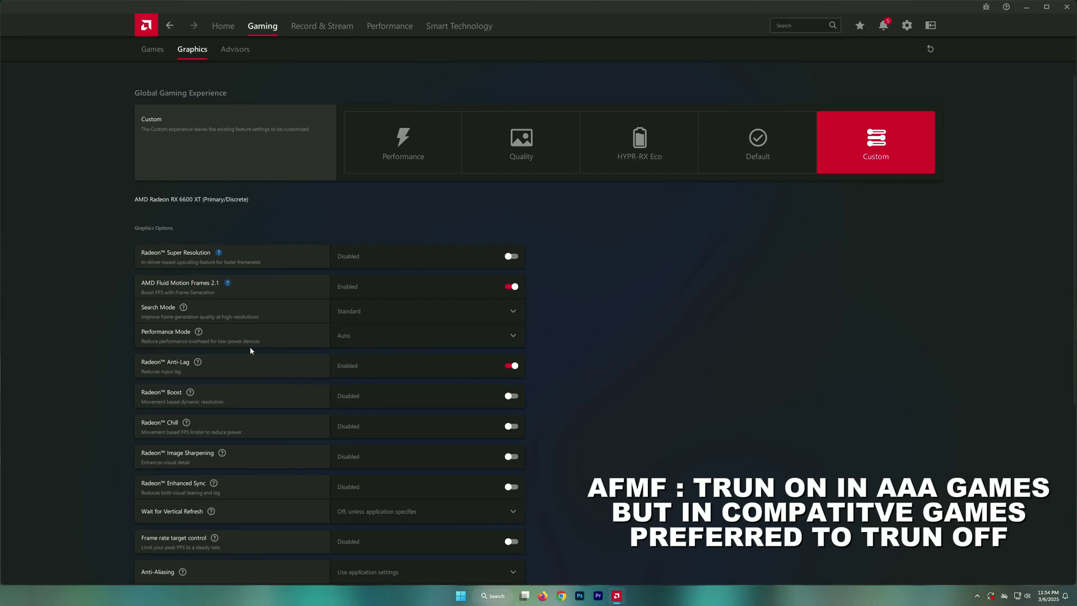
pyautogui.click(343, 337)
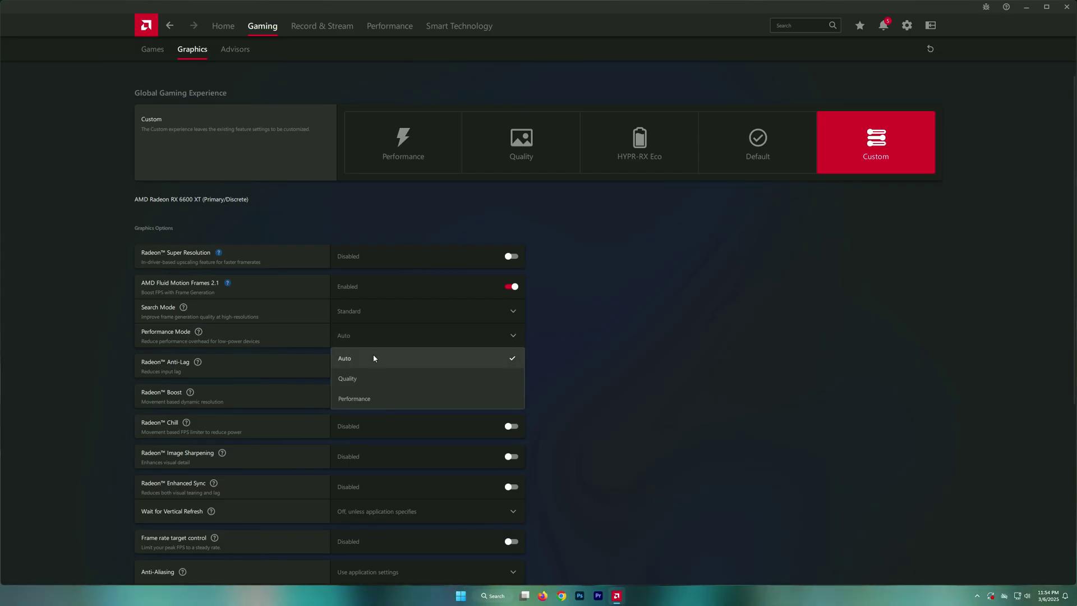
pyautogui.click(357, 400)
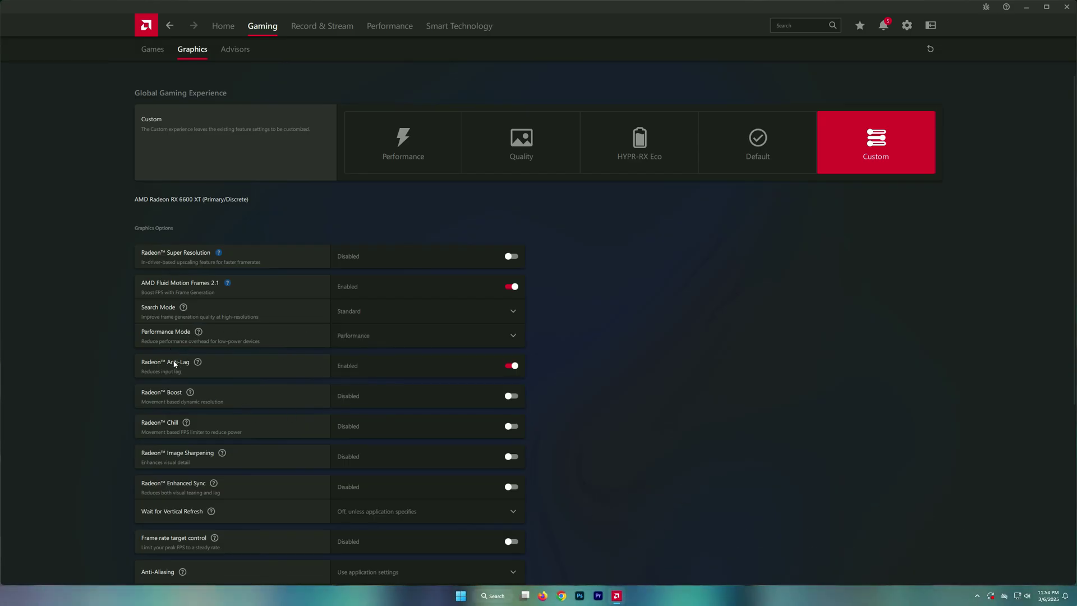
# Keep Radeon Anti-Lag enabled and set Wait for Vertical Refresh to "Off, unless application specifies"
pyautogui.click(510, 369)
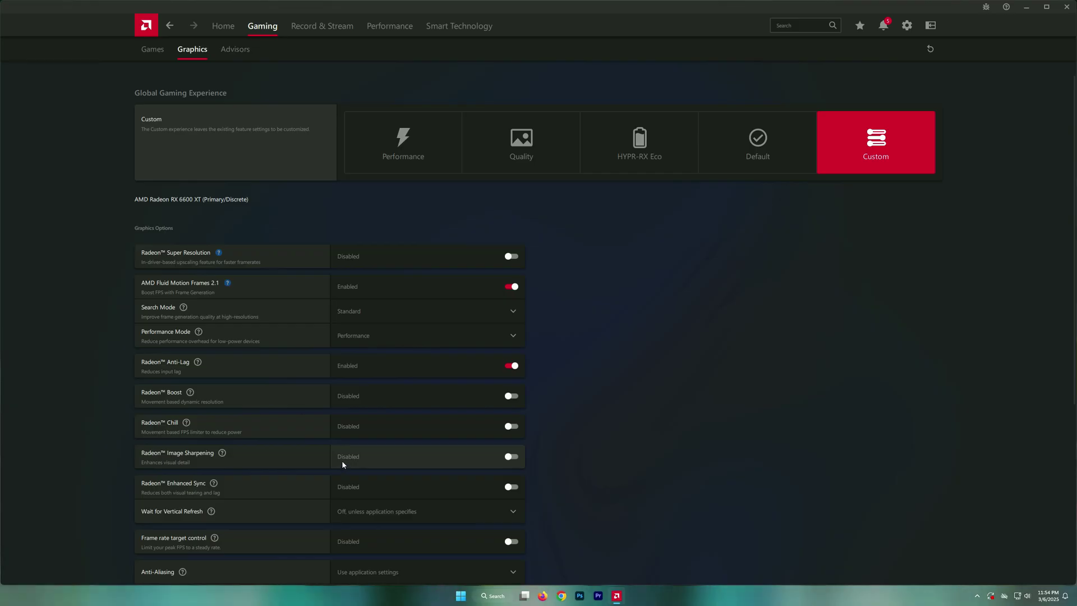
pyautogui.scroll(-1, 340, 463)
pyautogui.scroll(-1, 255, 473)
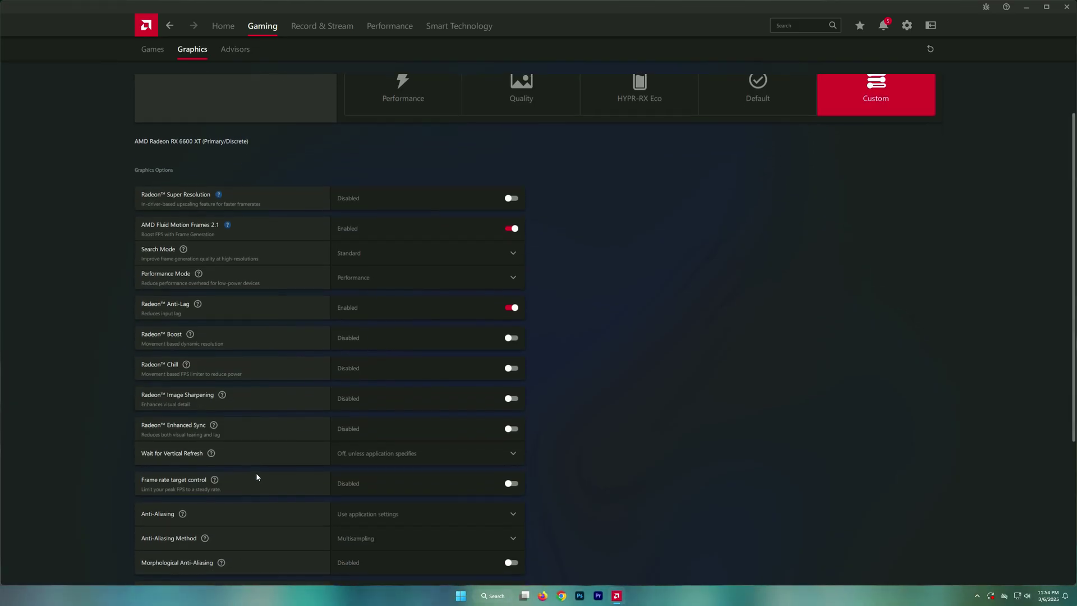
pyautogui.click(372, 452)
pyautogui.click(375, 500)
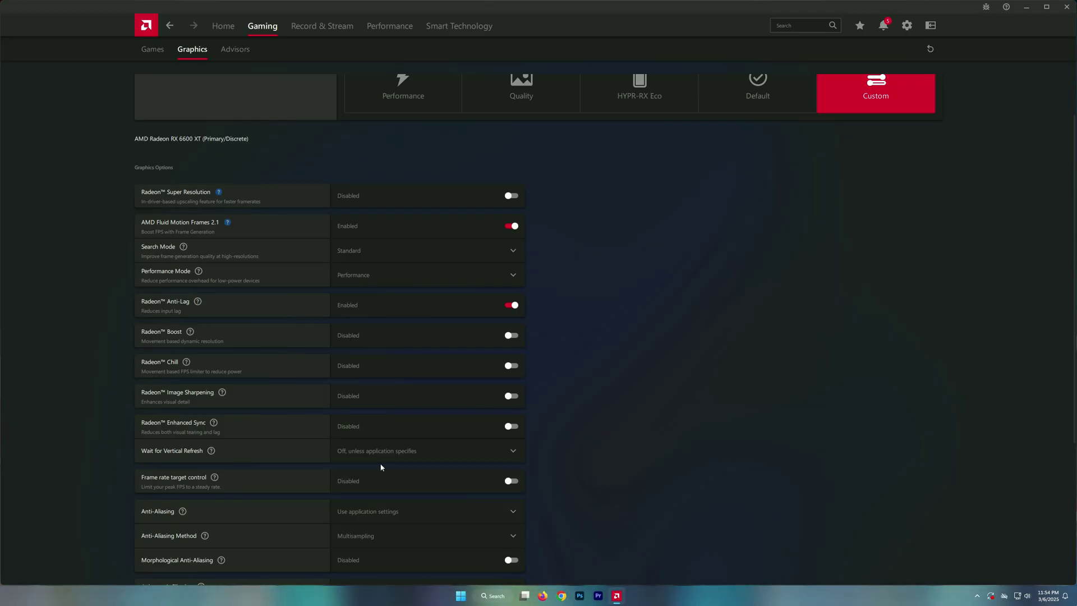
# Set Anti-Aliasing to override application settings with an Anti-Aliasing Level of 2X
pyautogui.scroll(-7, 380, 466)
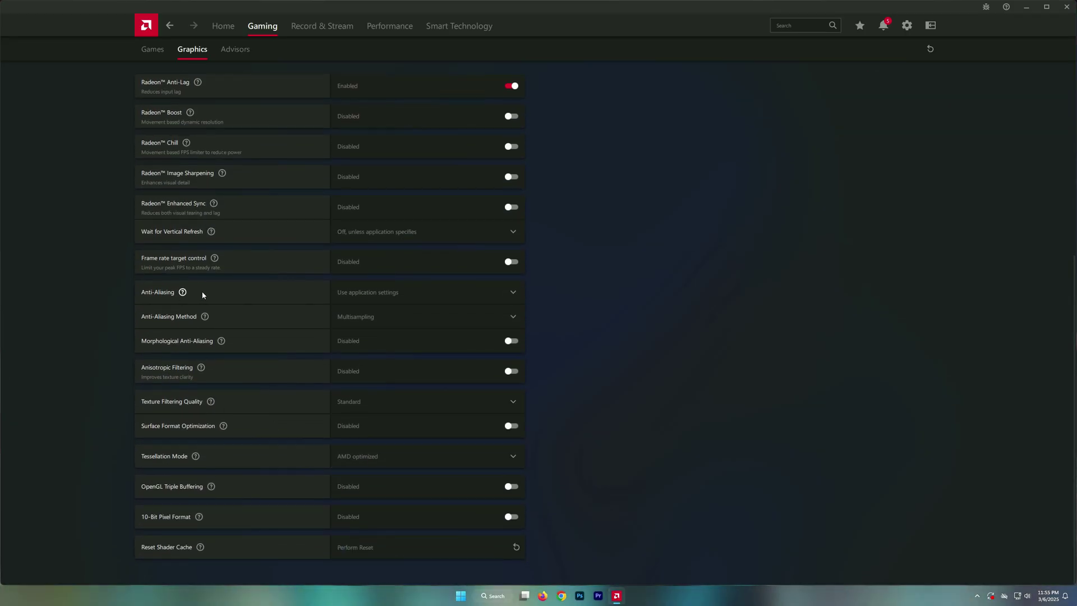
pyautogui.click(383, 293)
pyautogui.click(362, 355)
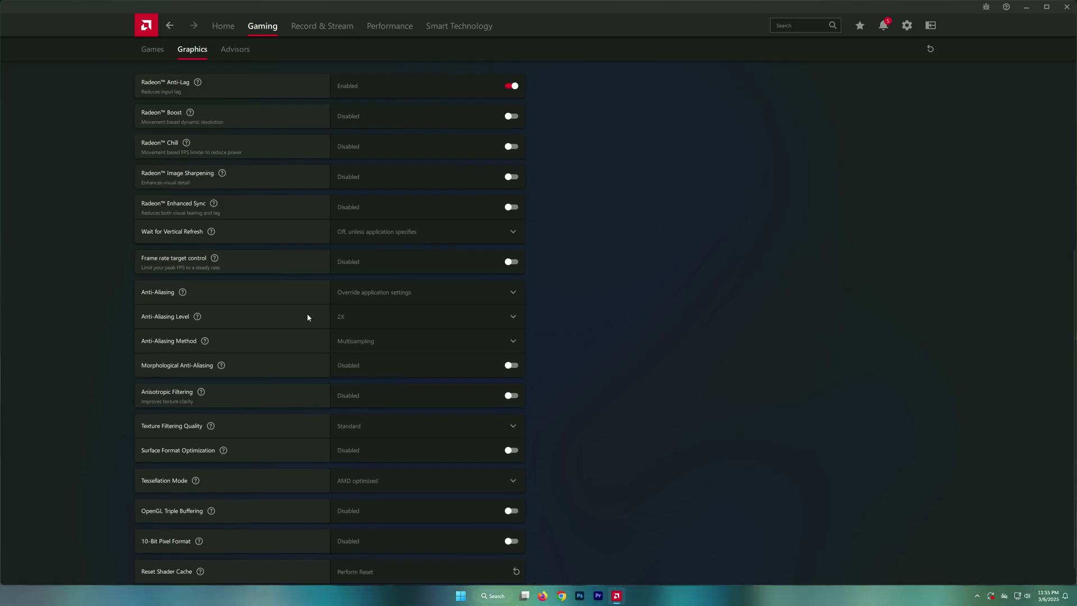
pyautogui.click(382, 324)
pyautogui.click(346, 338)
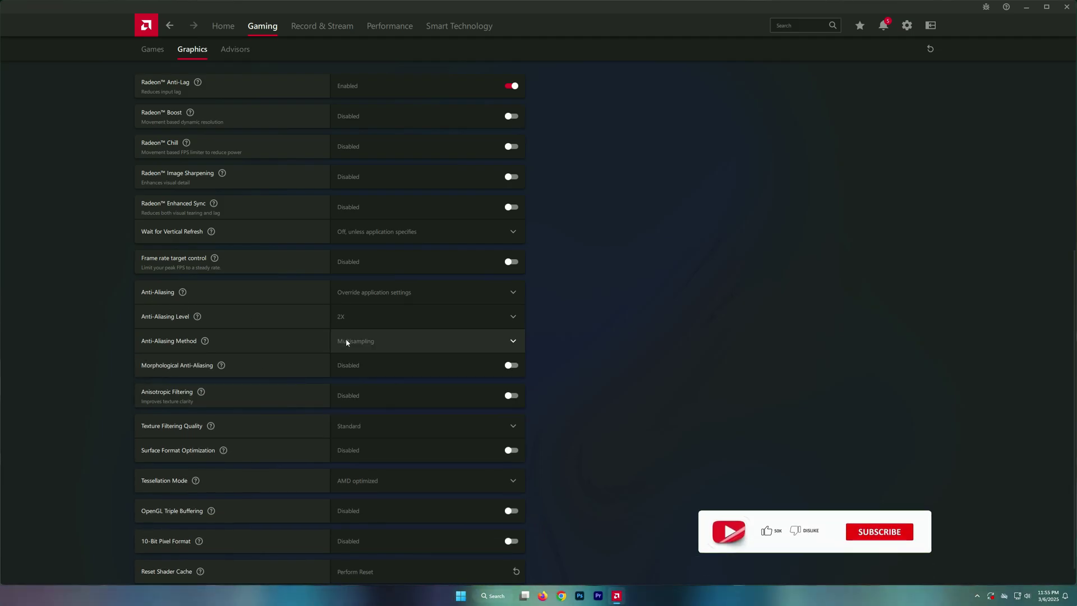
# Enable Anisotropic Filtering and set Texture Filtering Quality to Performance
pyautogui.scroll(-1, 336, 387)
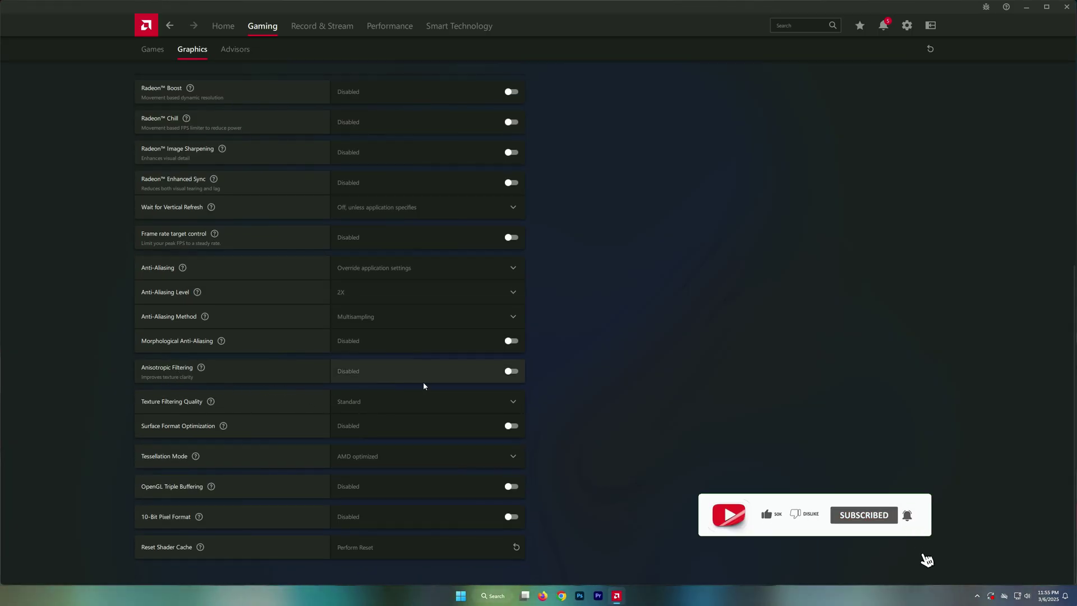
pyautogui.click(511, 371)
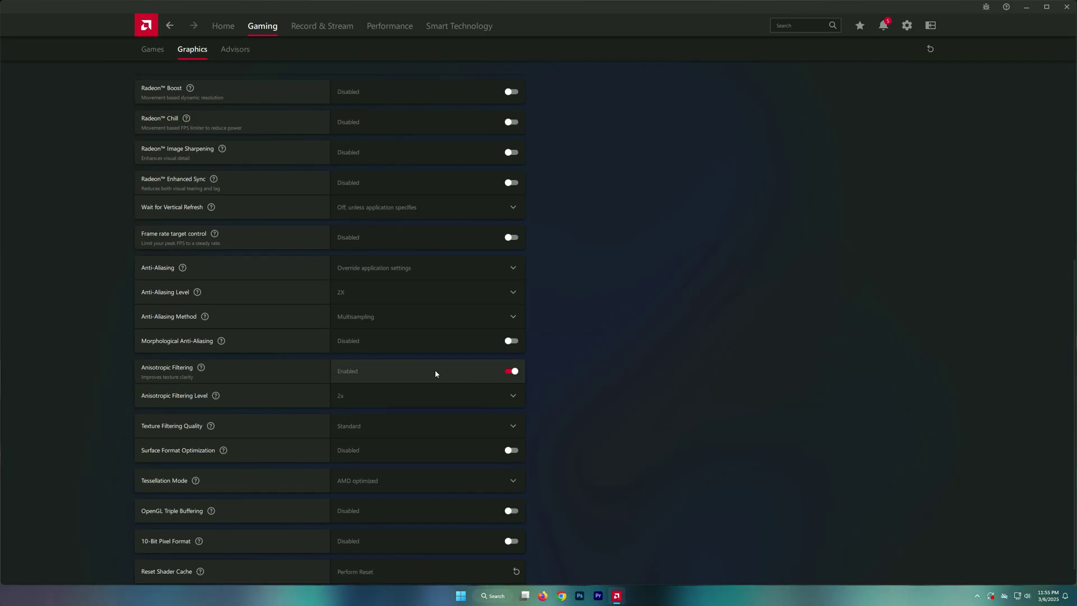
pyautogui.click(374, 428)
pyautogui.click(356, 490)
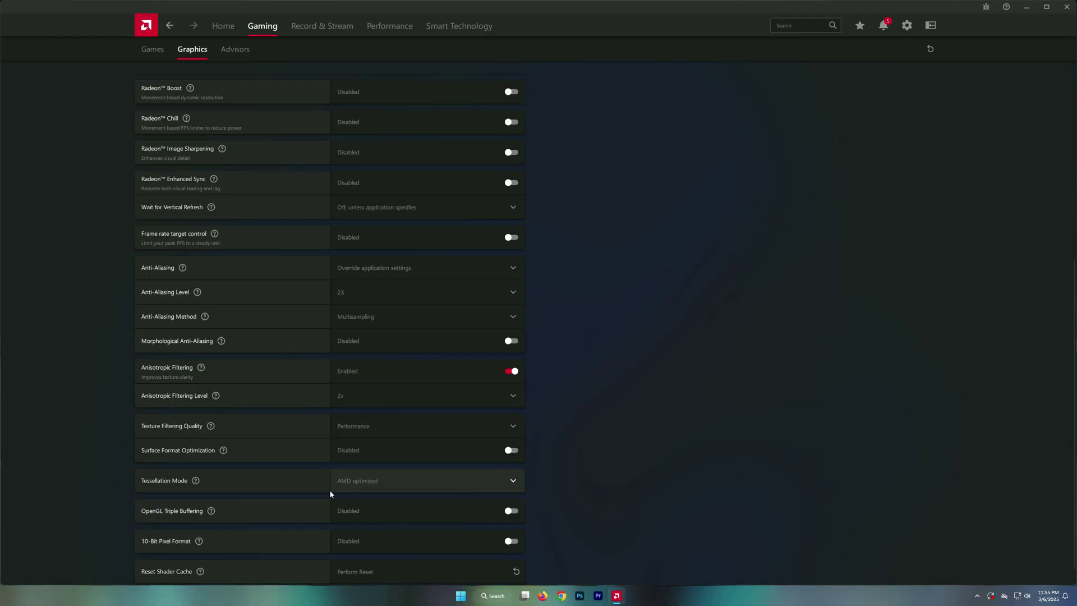
# Enable Surface Format Optimization and set Tessellation Mode to override application settings with Maximum Tessellation Level Off
pyautogui.click(511, 450)
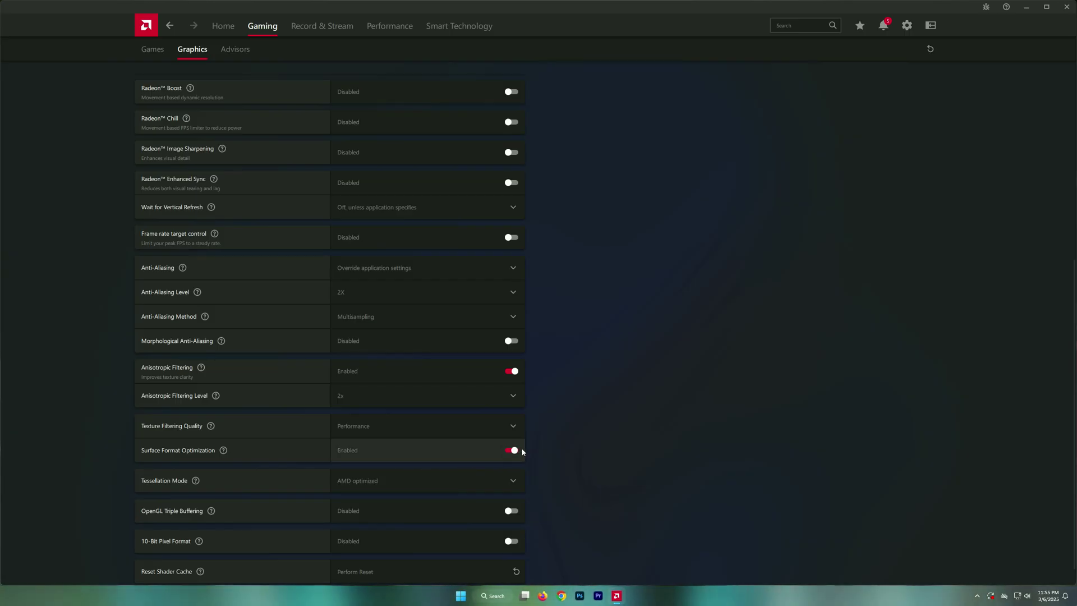
pyautogui.scroll(-1, 344, 461)
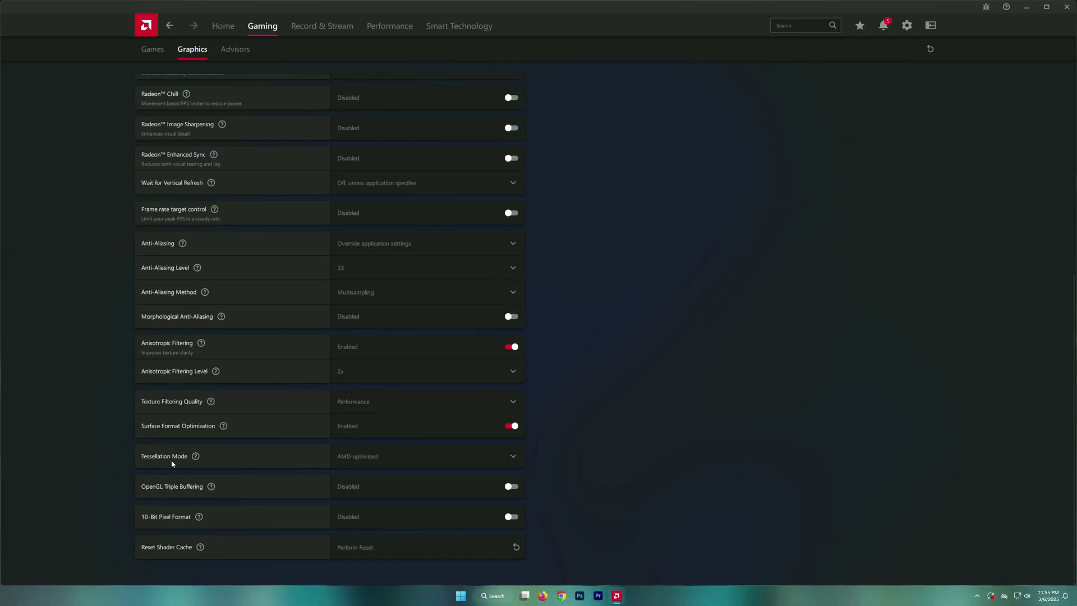
pyautogui.click(375, 459)
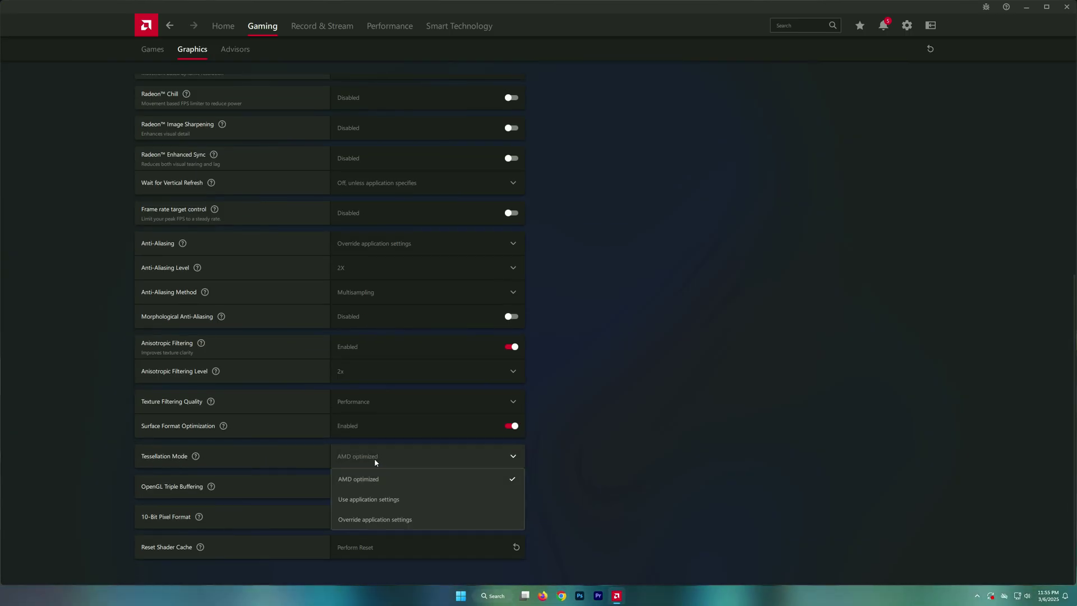
pyautogui.click(367, 518)
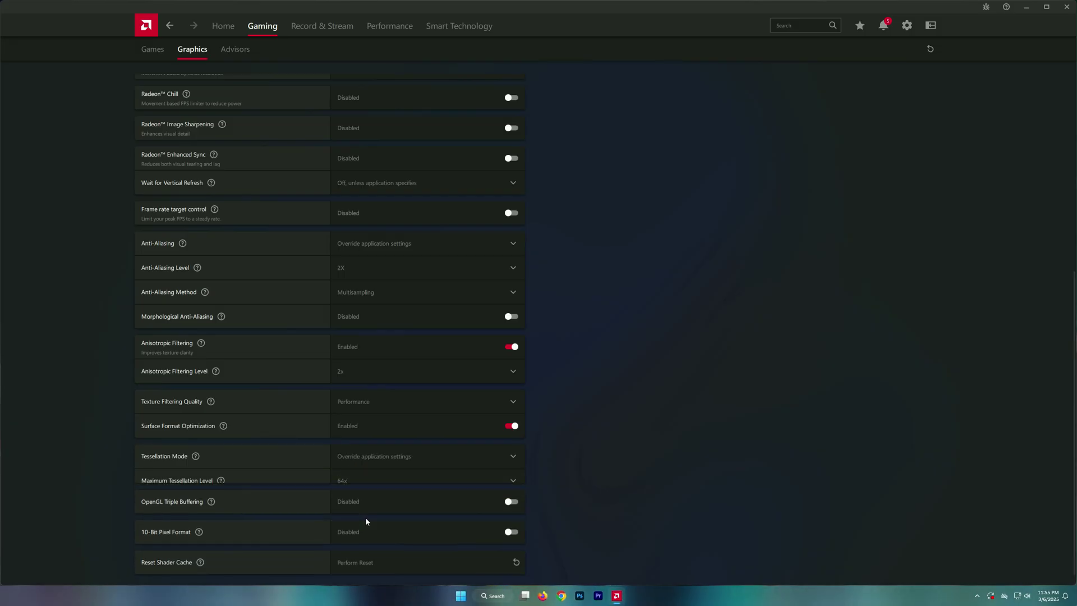
pyautogui.click(355, 484)
pyautogui.click(338, 437)
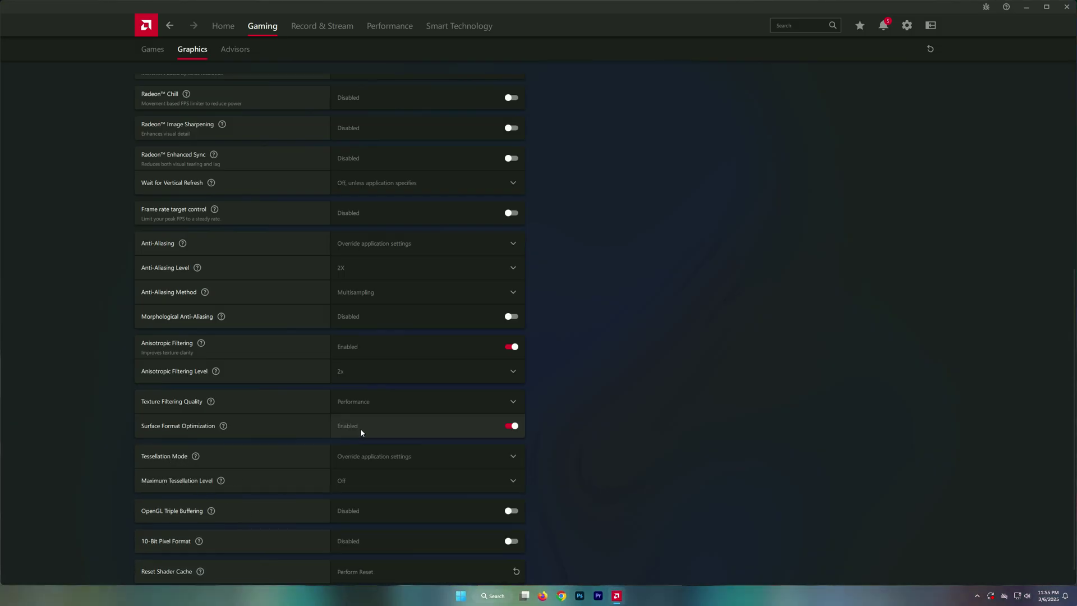
# Reset the shader cache and confirm clearing it
pyautogui.scroll(-1, 372, 433)
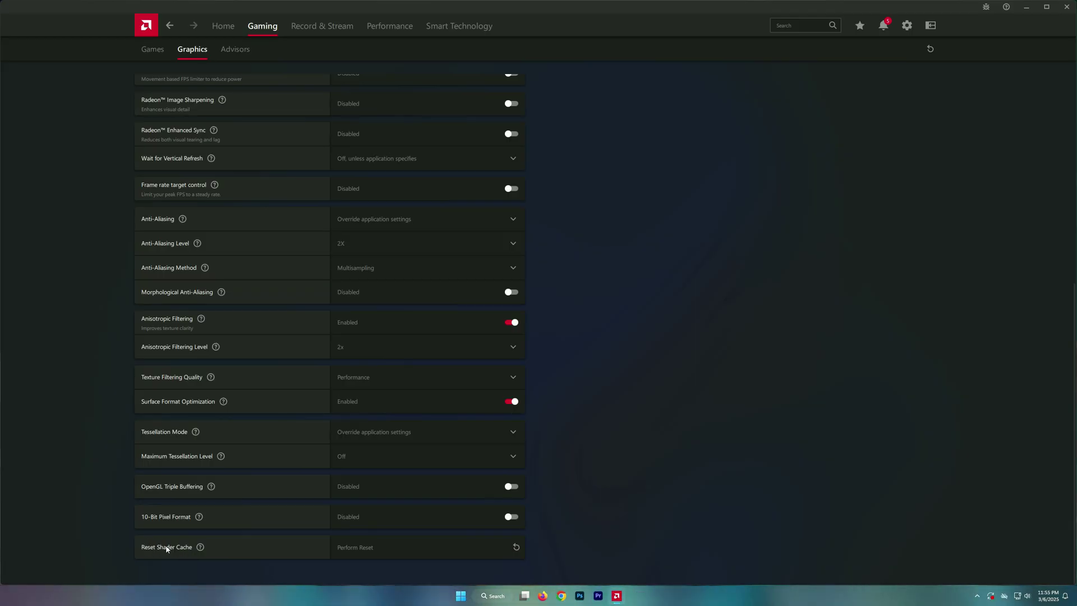
pyautogui.click(404, 547)
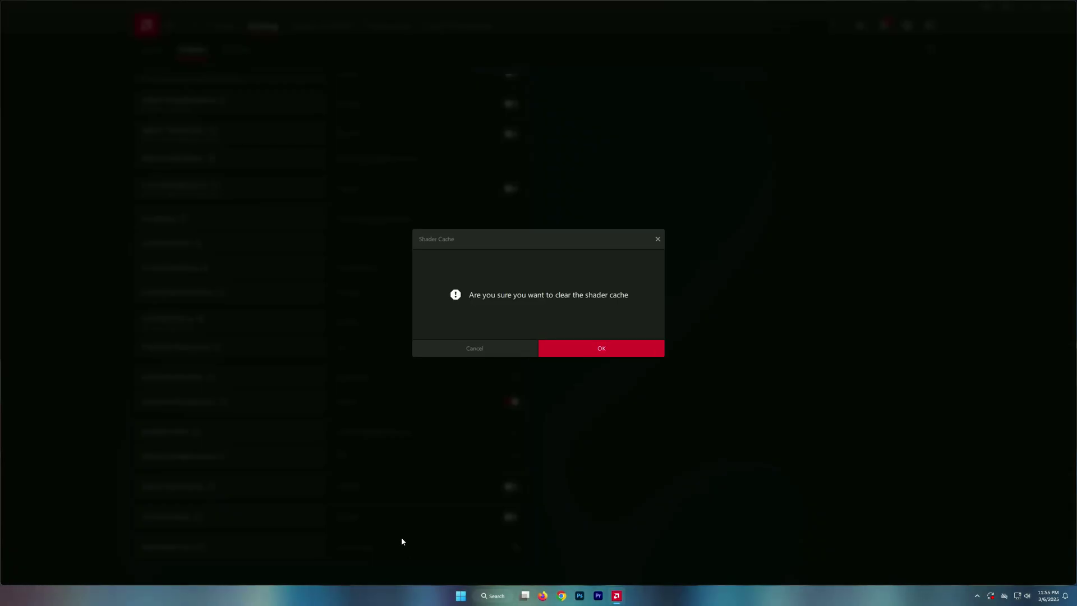
pyautogui.click(602, 348)
# Go to the recording and streaming settings and make sure Instant Replay is turned off
pyautogui.scroll(13, 384, 503)
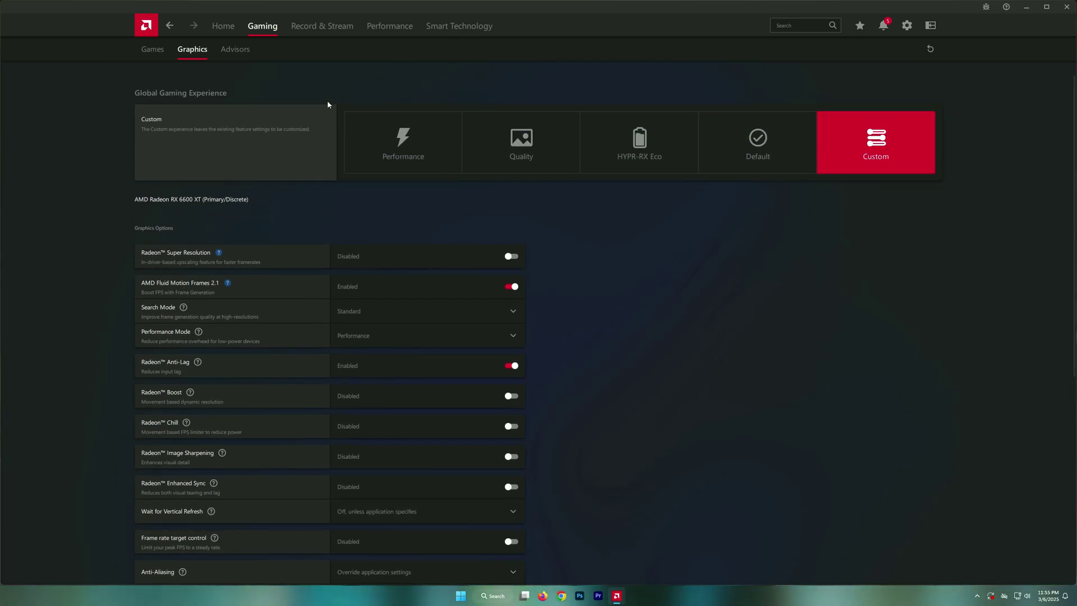
pyautogui.click(328, 25)
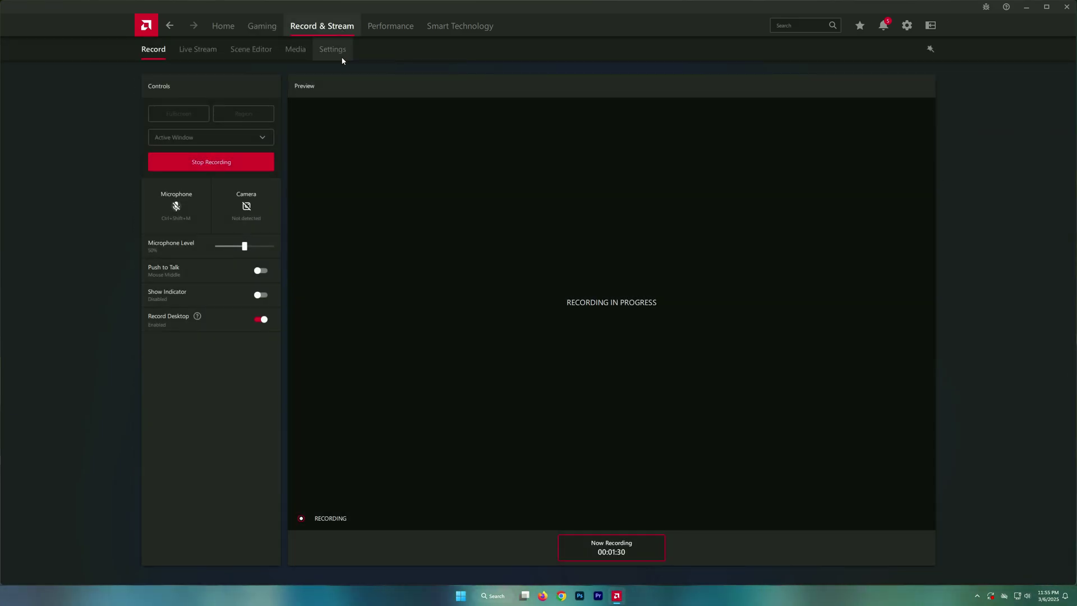
pyautogui.click(332, 51)
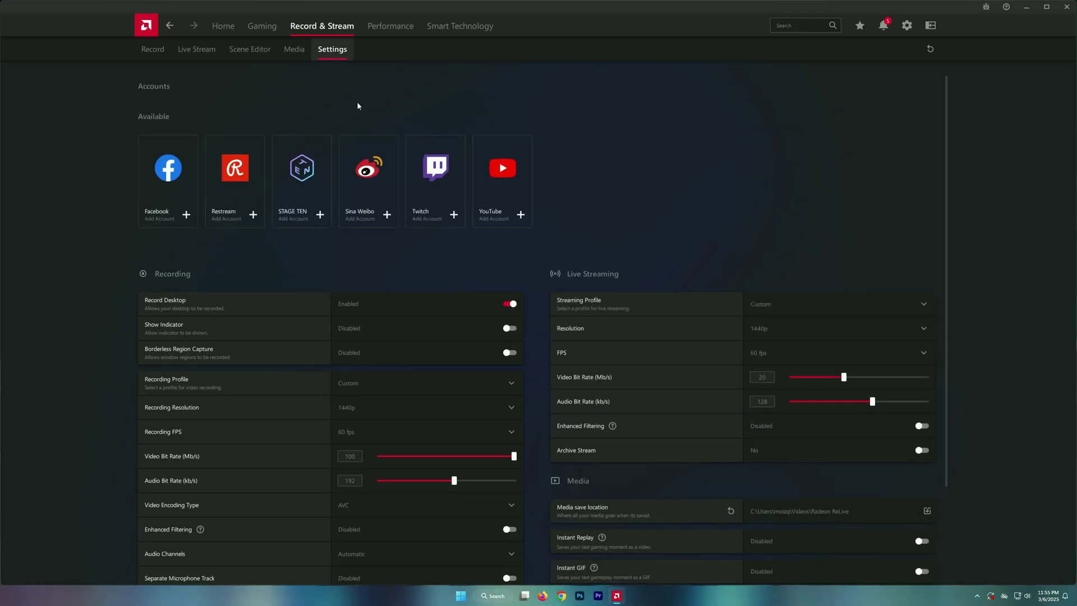
pyautogui.scroll(-3, 459, 270)
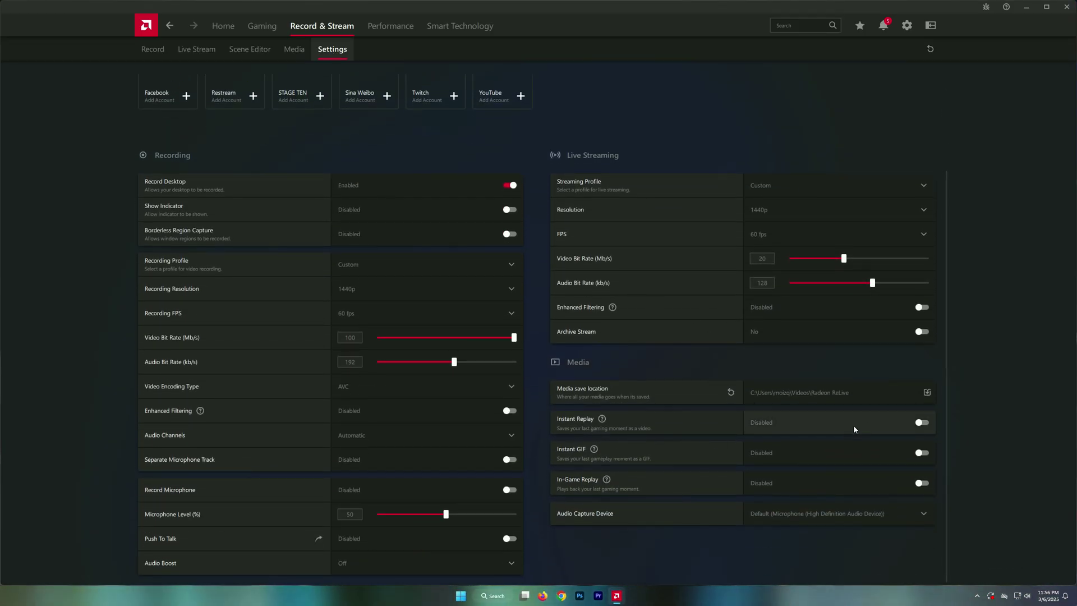
pyautogui.click(915, 422)
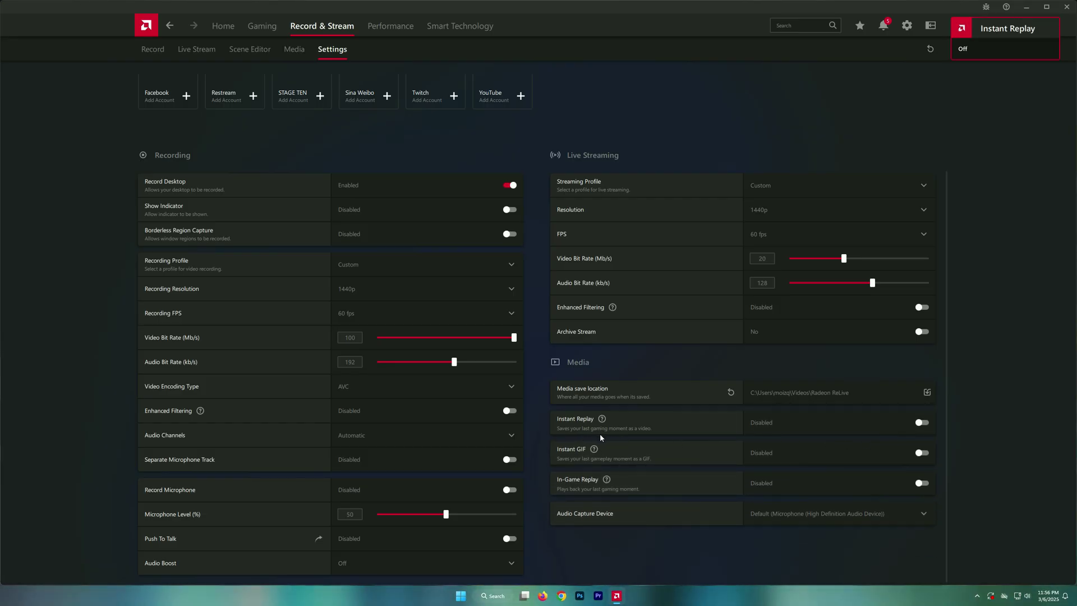
# Look through the performance metrics and tuning pages, and open the performance metrics settings
pyautogui.scroll(3, 600, 433)
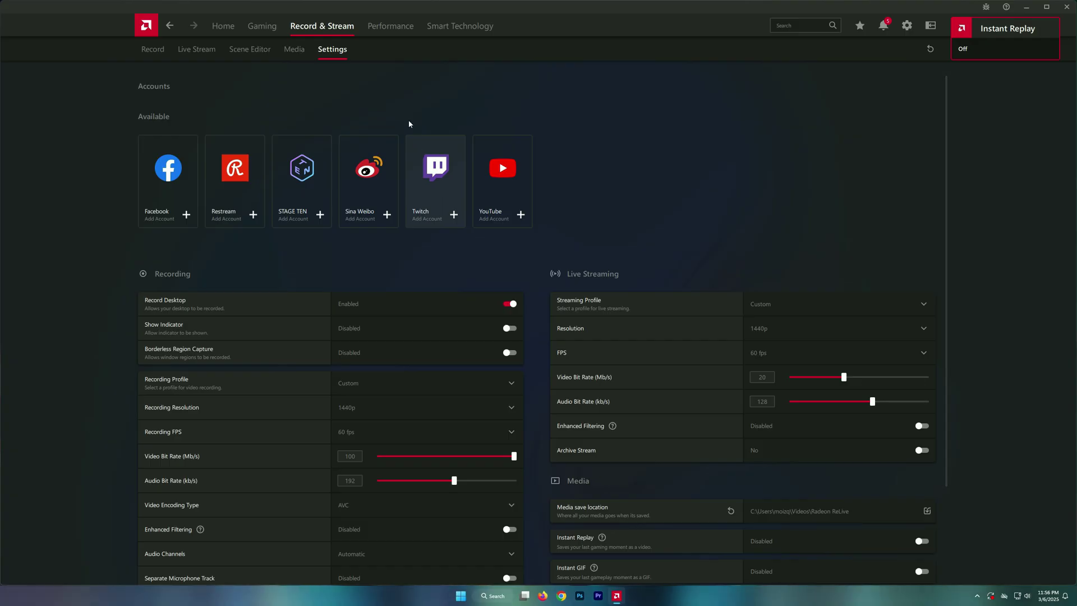
pyautogui.click(394, 25)
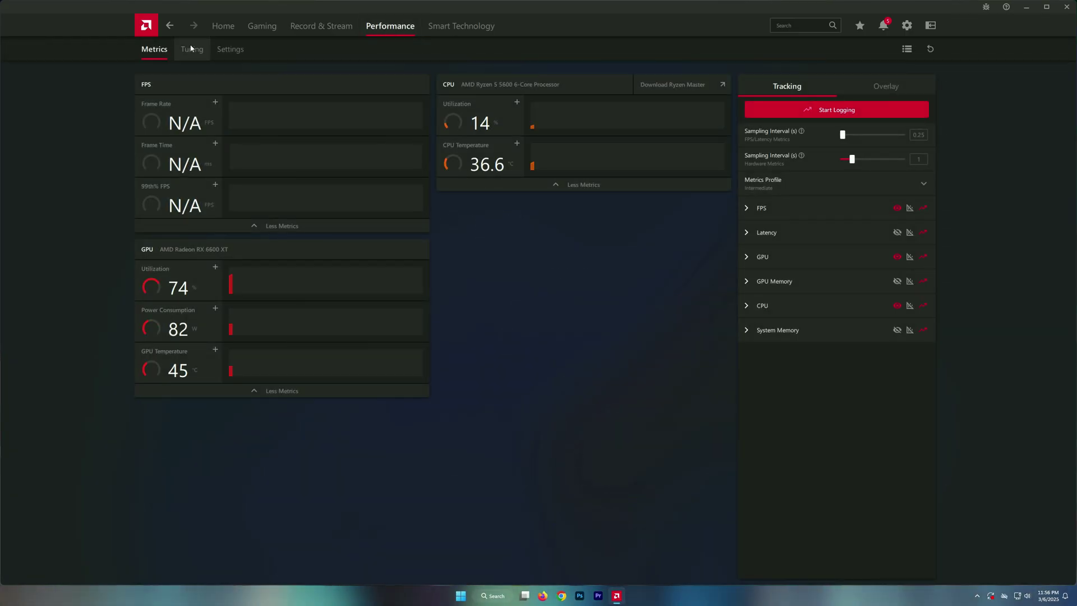
pyautogui.click(191, 48)
pyautogui.click(228, 49)
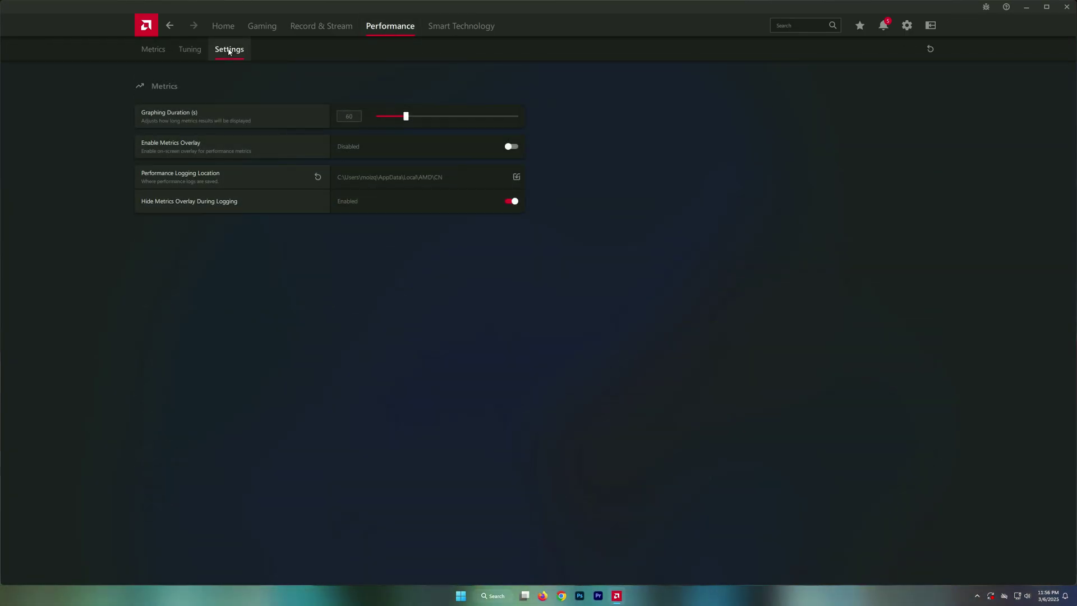
# Open the display settings and switch Custom Color off and back on to reset its color values
pyautogui.click(909, 26)
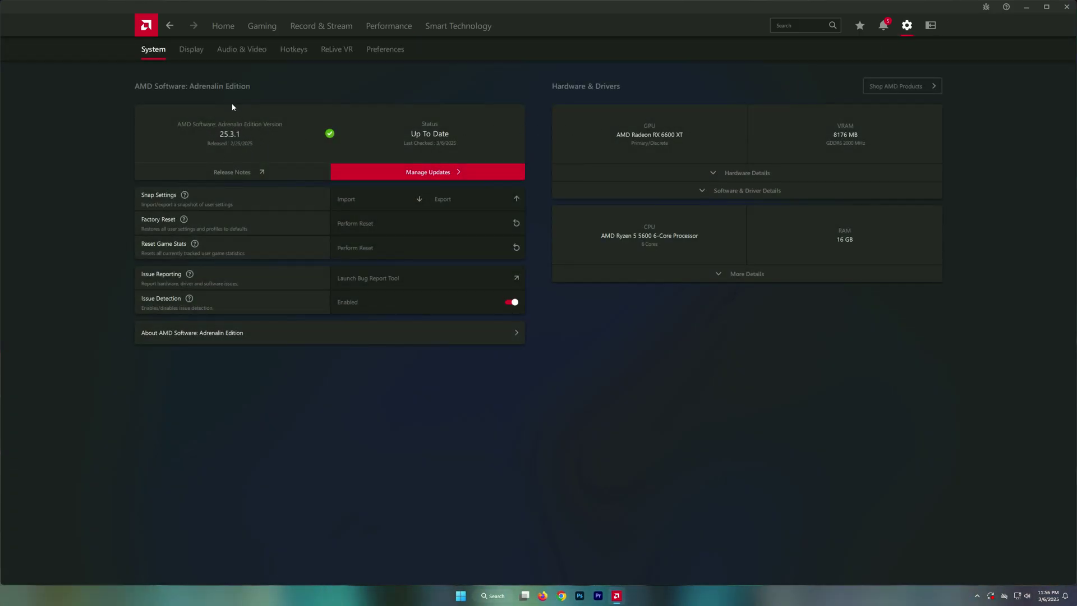
pyautogui.click(196, 49)
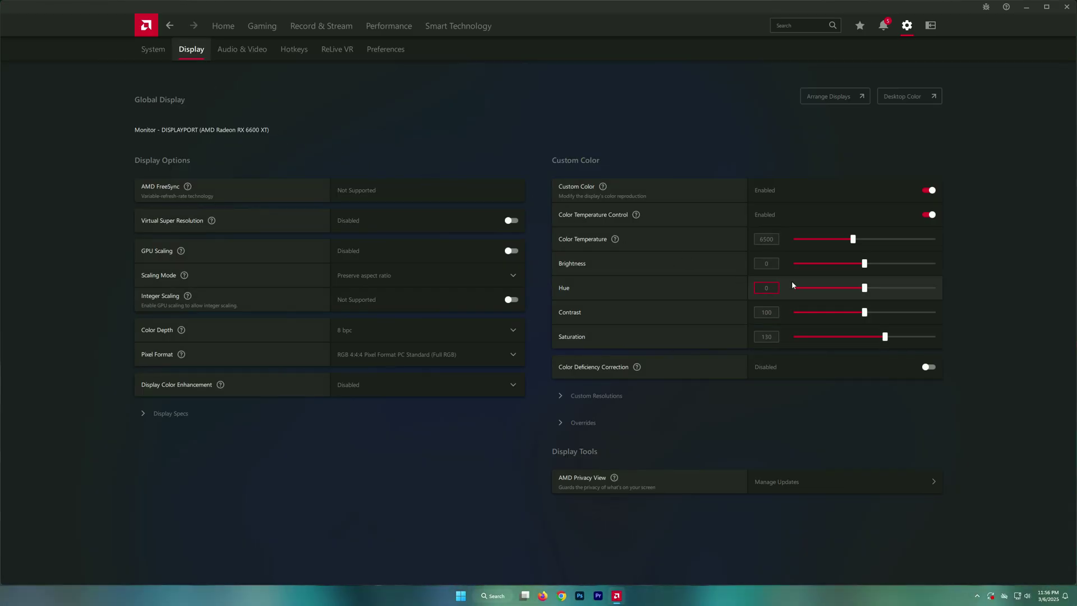
pyautogui.click(932, 190)
pyautogui.click(931, 191)
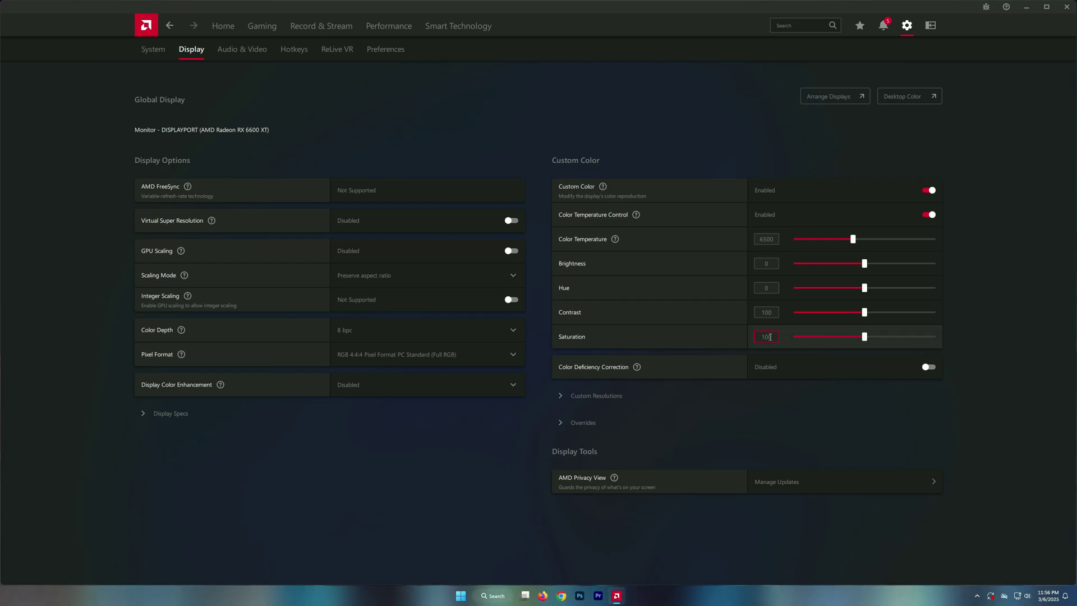
# Set the custom color saturation to 140 and expand the custom resolutions section
pyautogui.write('1')
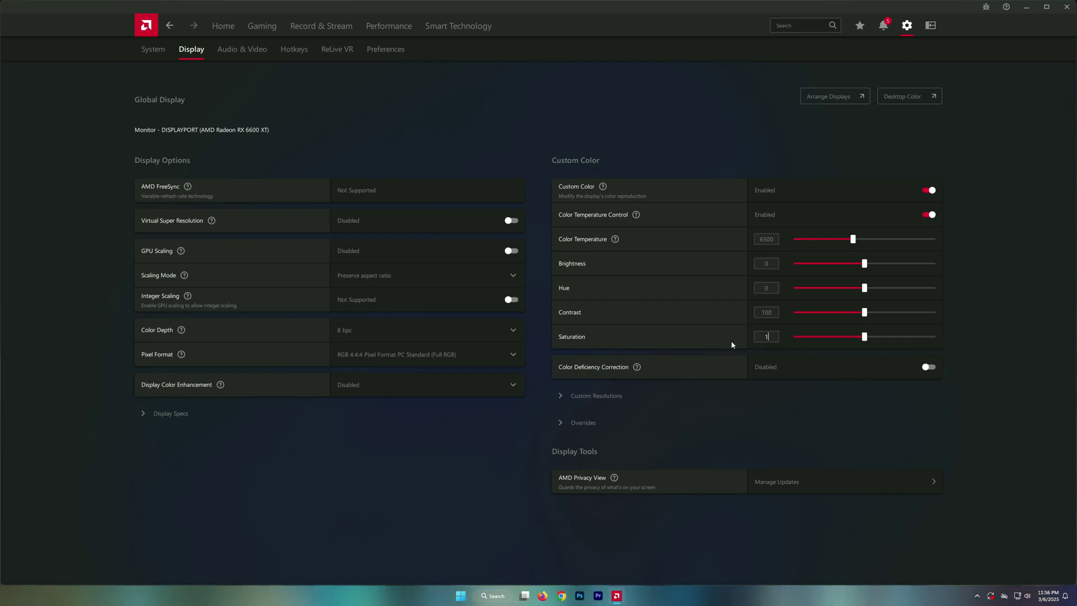
pyautogui.click(801, 396)
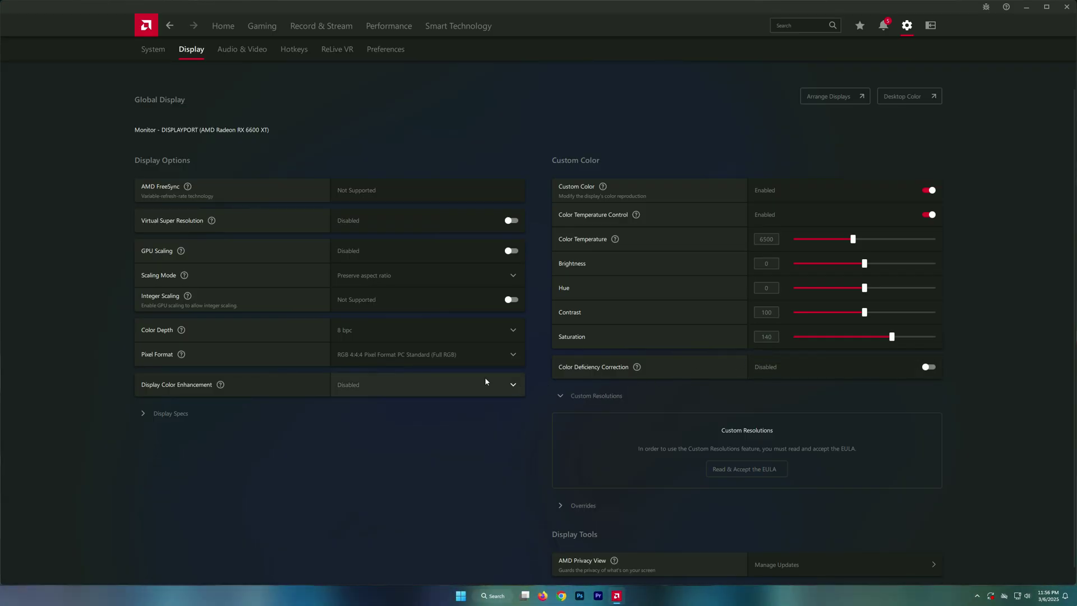
# Choose 8 bpc as the color depth and RGB 4:4:4 Pixel Format PC Standard (Full RGB) as the pixel format
pyautogui.click(403, 335)
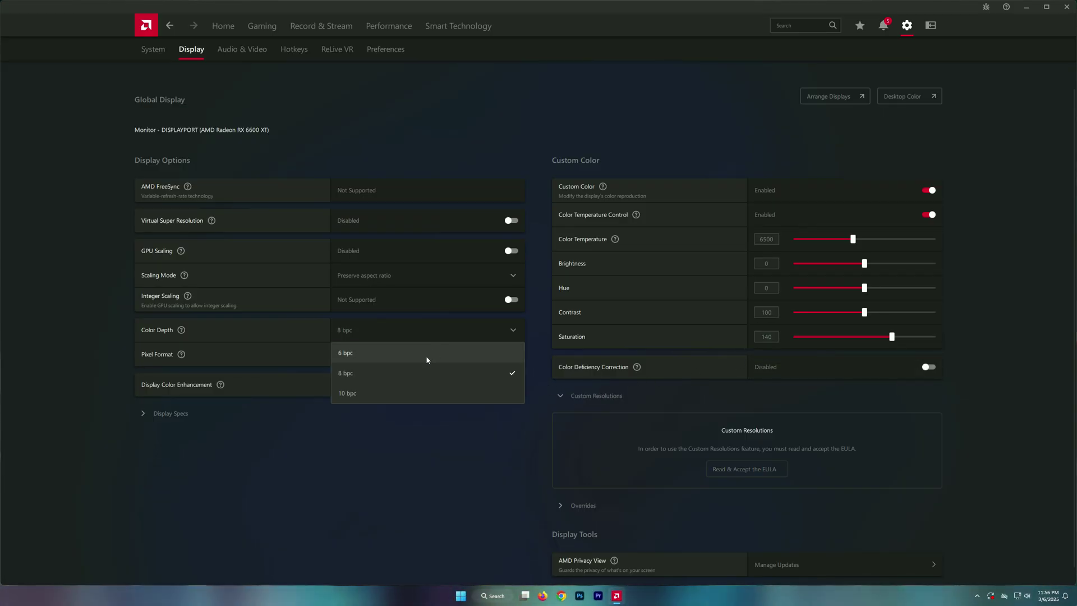
pyautogui.click(353, 375)
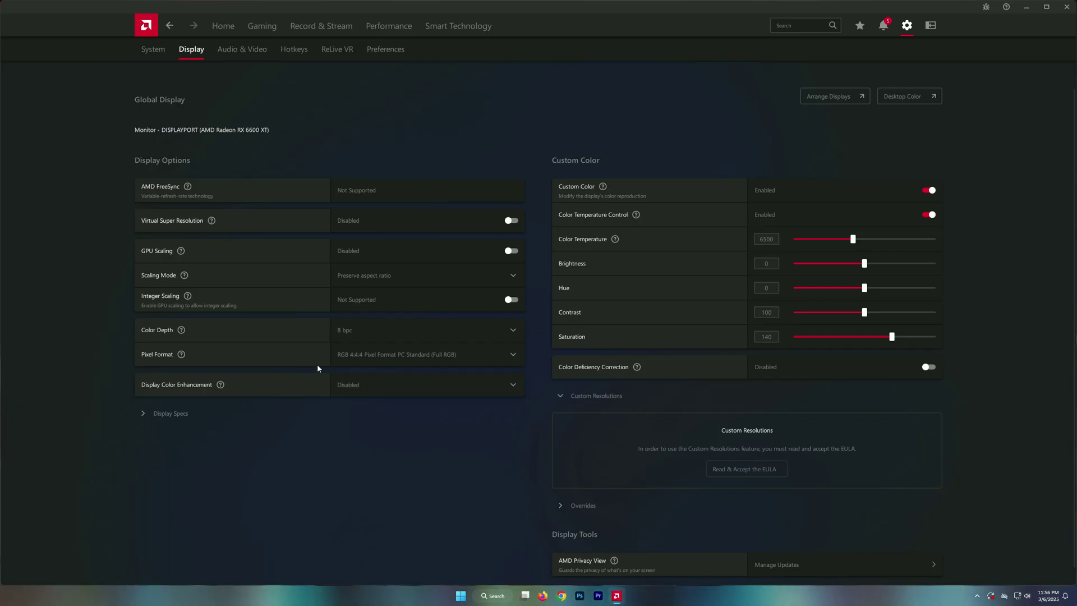
pyautogui.click(399, 362)
pyautogui.click(379, 378)
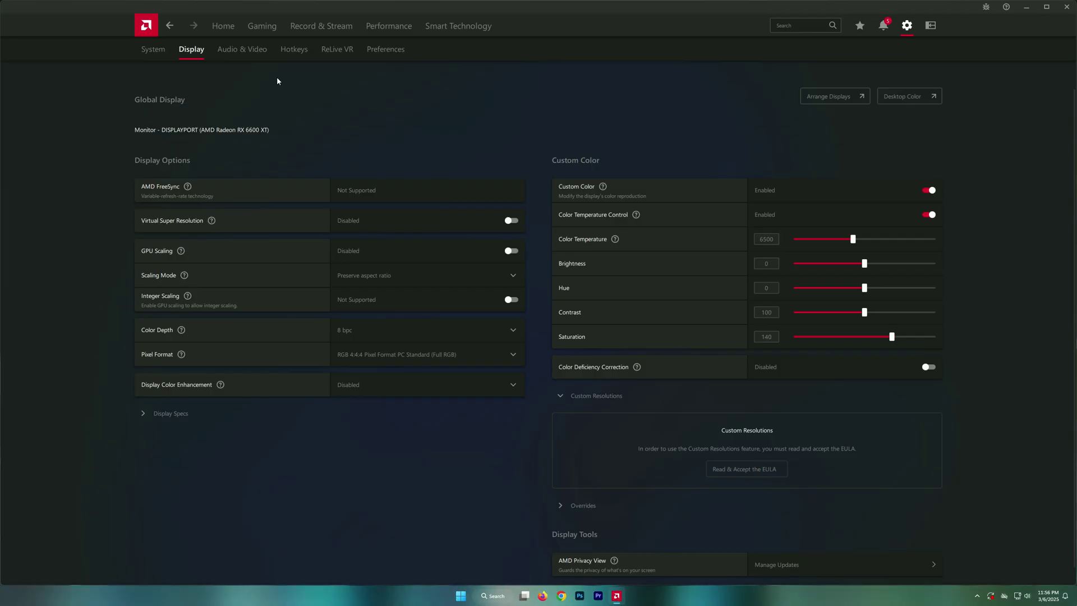
# Disable In-Game Overlay, Advertisements, Toast Notifications, Tutorials and Animation & Effects in the general preferences
pyautogui.click(267, 53)
pyautogui.click(293, 50)
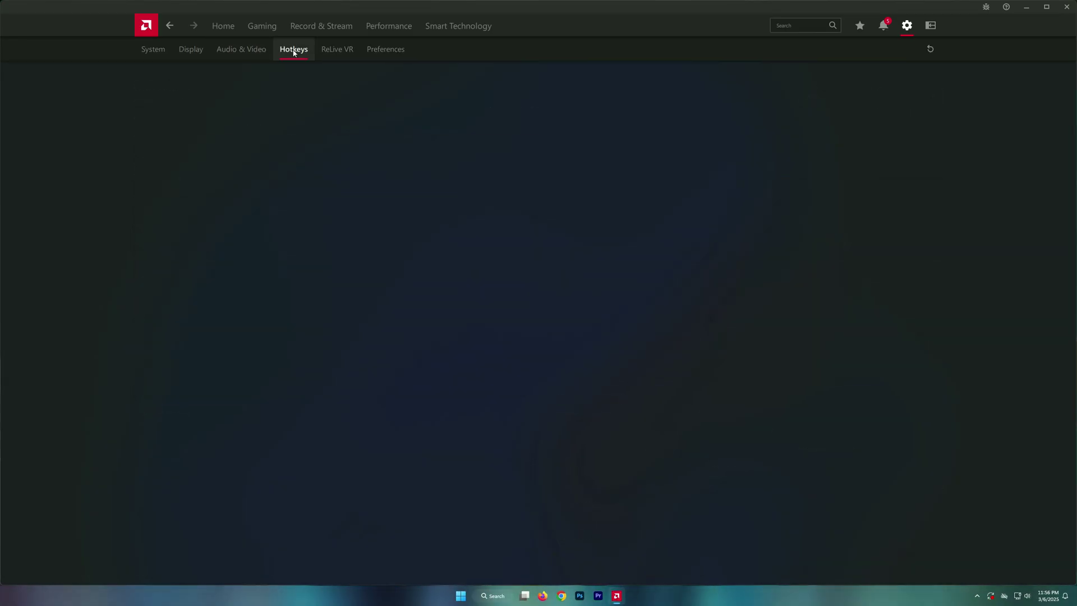
pyautogui.click(394, 50)
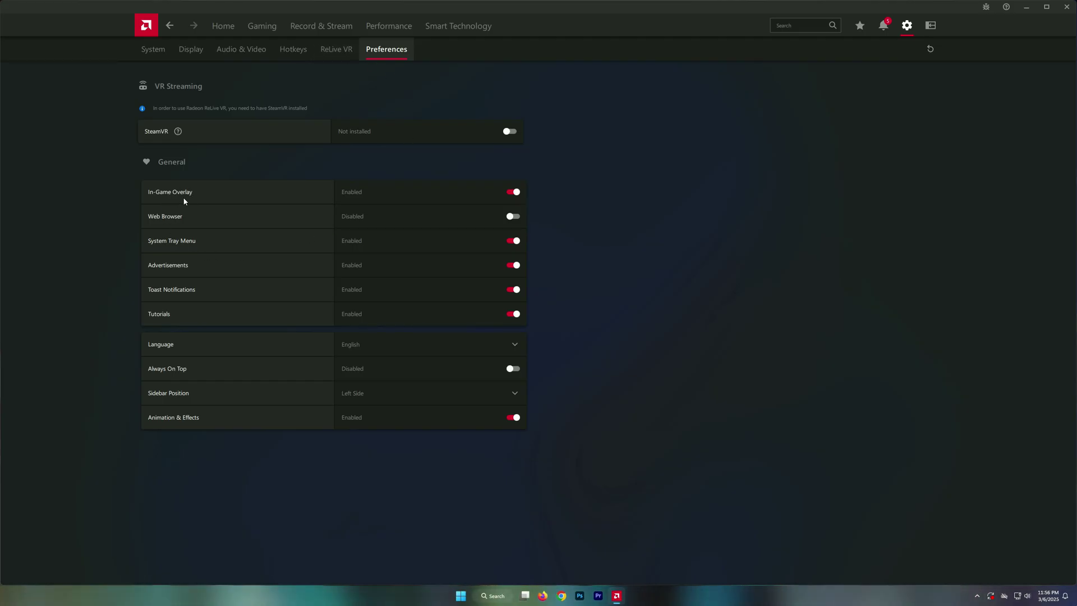
pyautogui.click(505, 192)
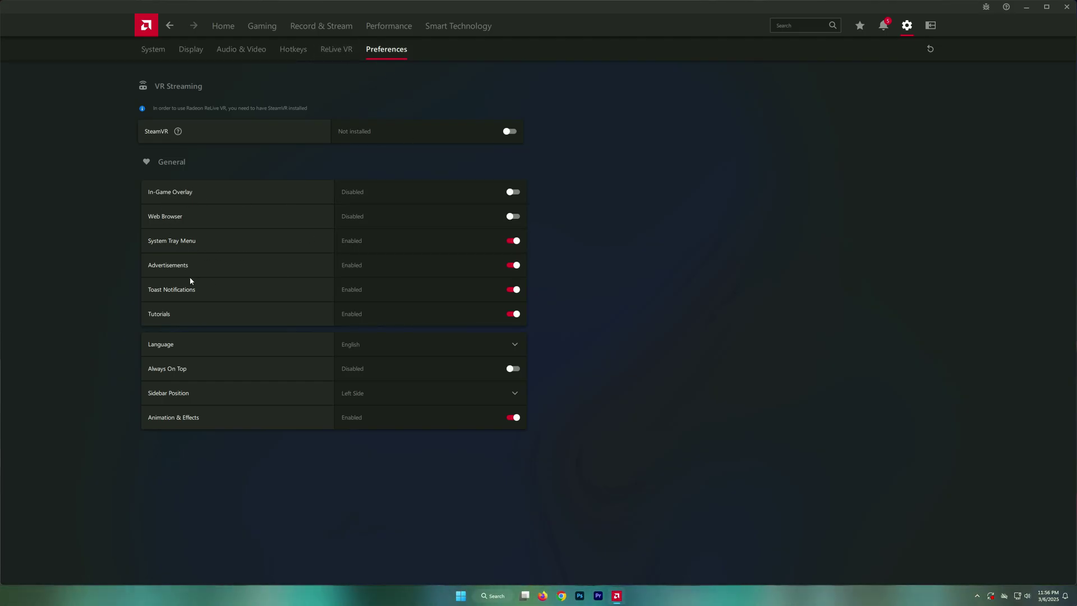
pyautogui.click(515, 264)
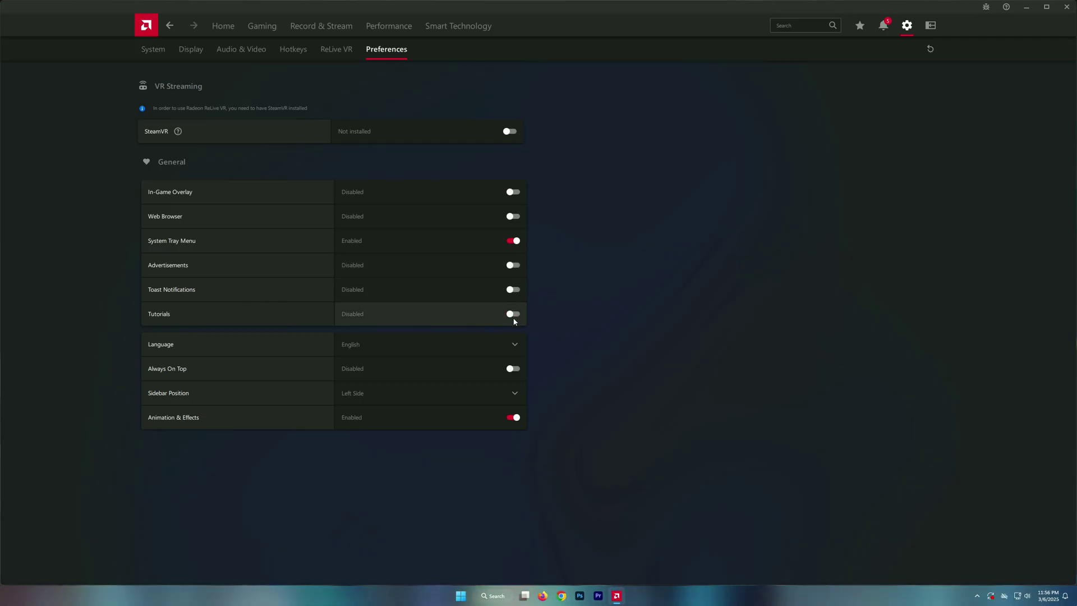
pyautogui.click(512, 418)
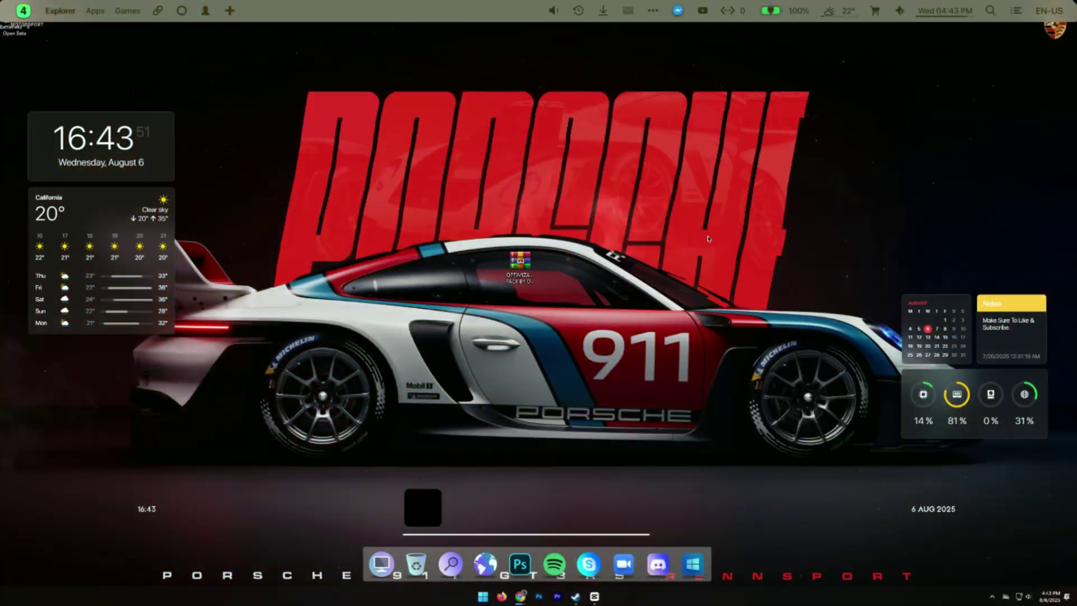
# Extract the Optimization Pack By On Trend folder from its RAR archive to the desktop and open it in File Explorer
pyautogui.doubleClick(530, 260)
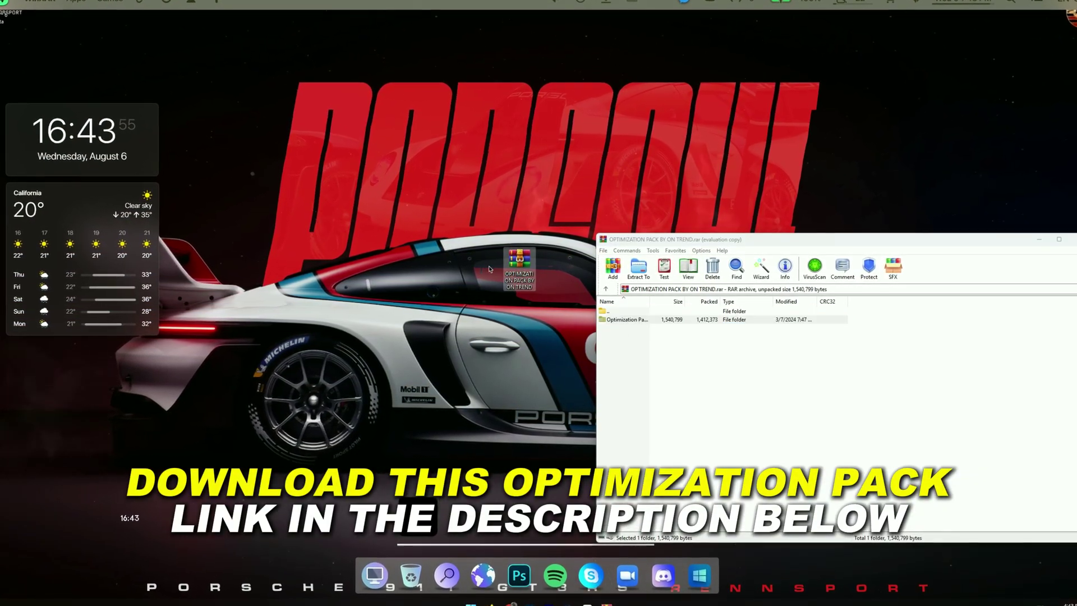
pyautogui.hotkey('alt', 'F4')
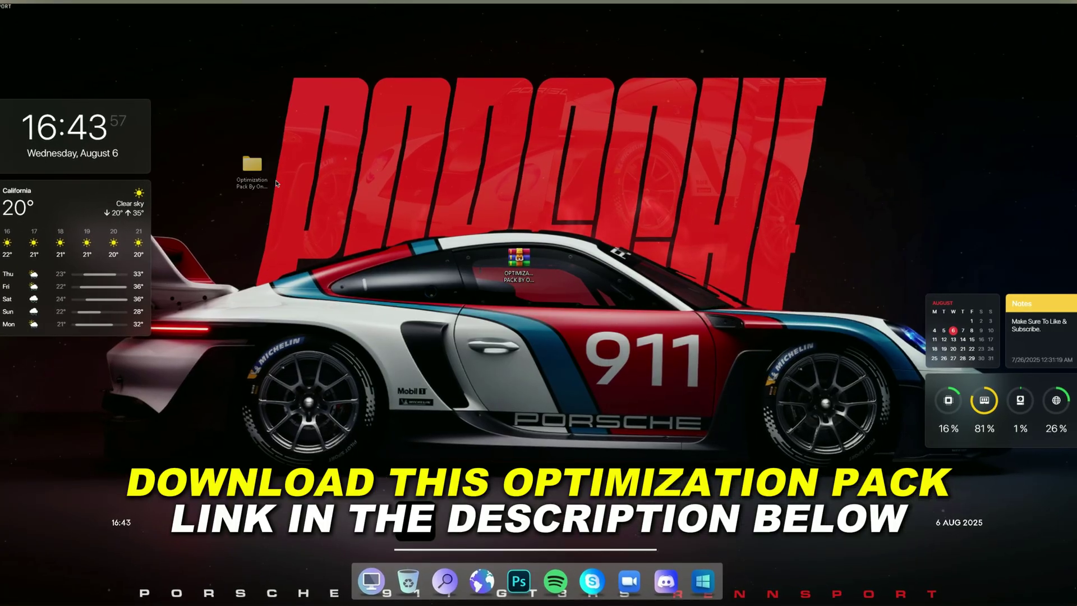
pyautogui.moveTo(443, 328); pyautogui.dragTo(575, 263)
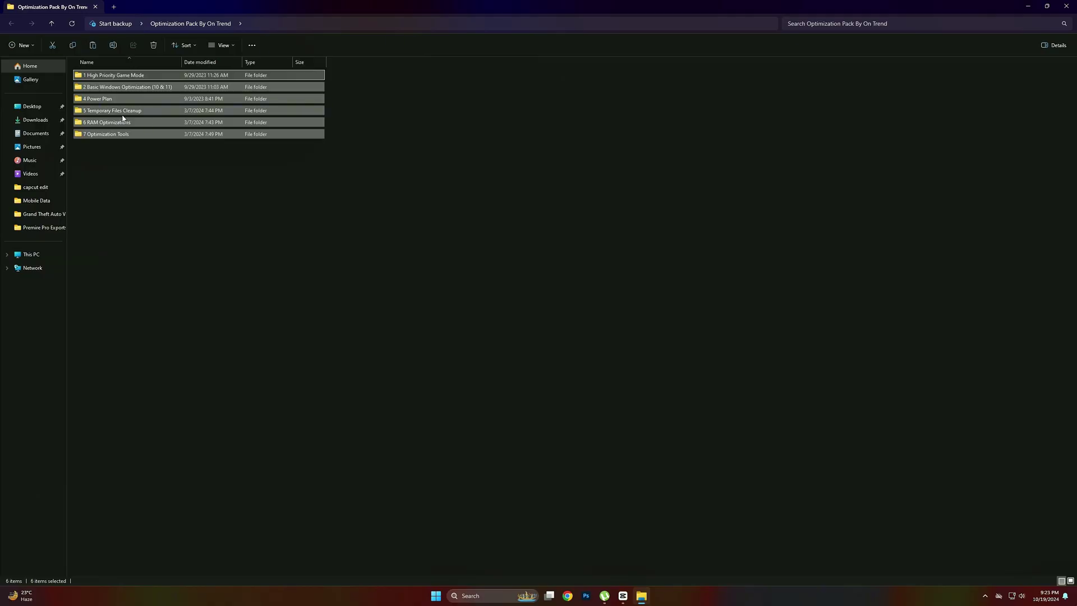
pyautogui.click(167, 163)
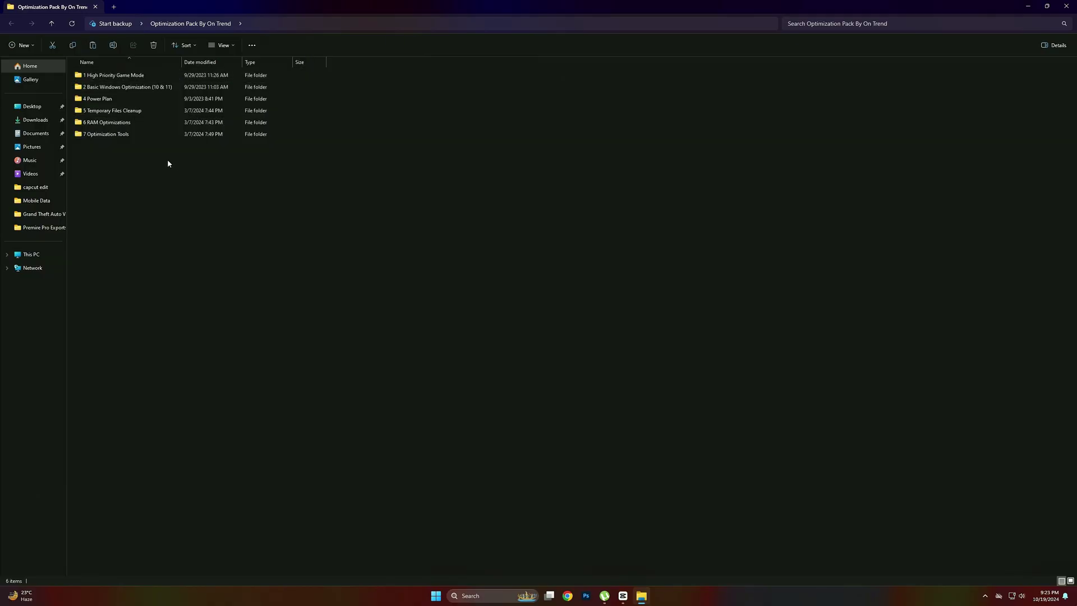
# Add the High Priority registry file from the 1 High Priority Game Mode folder to the registry
pyautogui.doubleClick(117, 77)
pyautogui.doubleClick(116, 77)
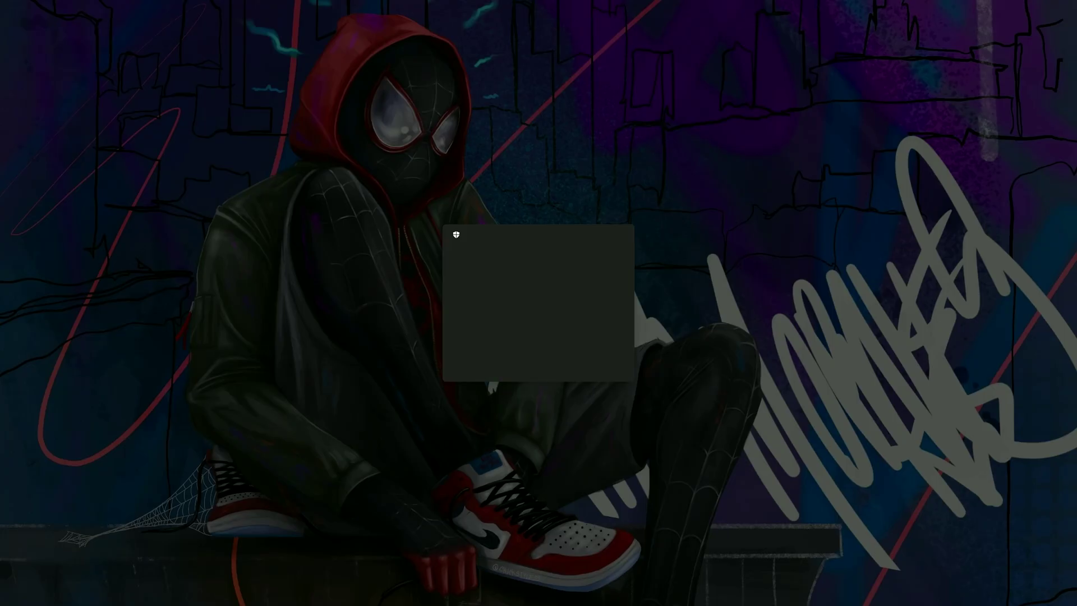
pyautogui.click(495, 364)
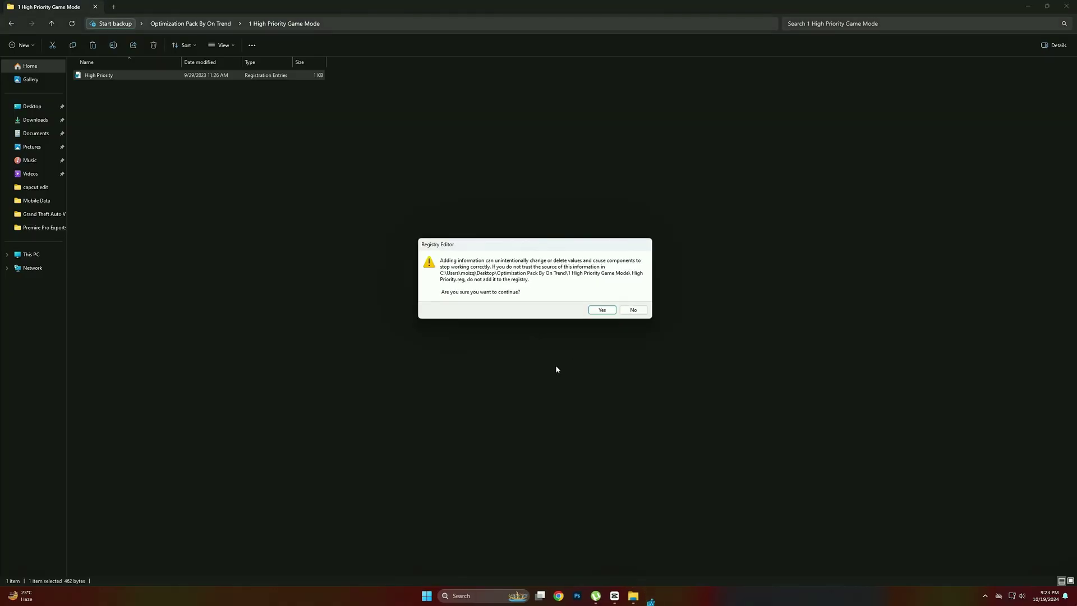
pyautogui.click(602, 310)
pyautogui.click(626, 297)
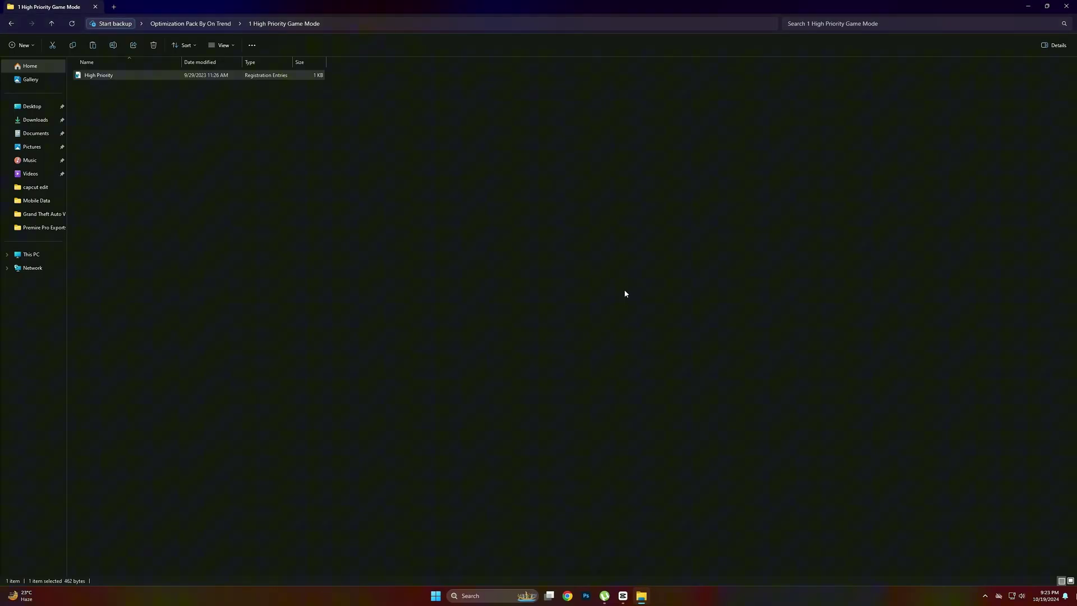
# Add the Disable Background Apps file from the 2 Basic Windows Optimization (10 & 11) folder to the registry
pyautogui.click(10, 23)
pyautogui.doubleClick(106, 88)
pyautogui.click(117, 90)
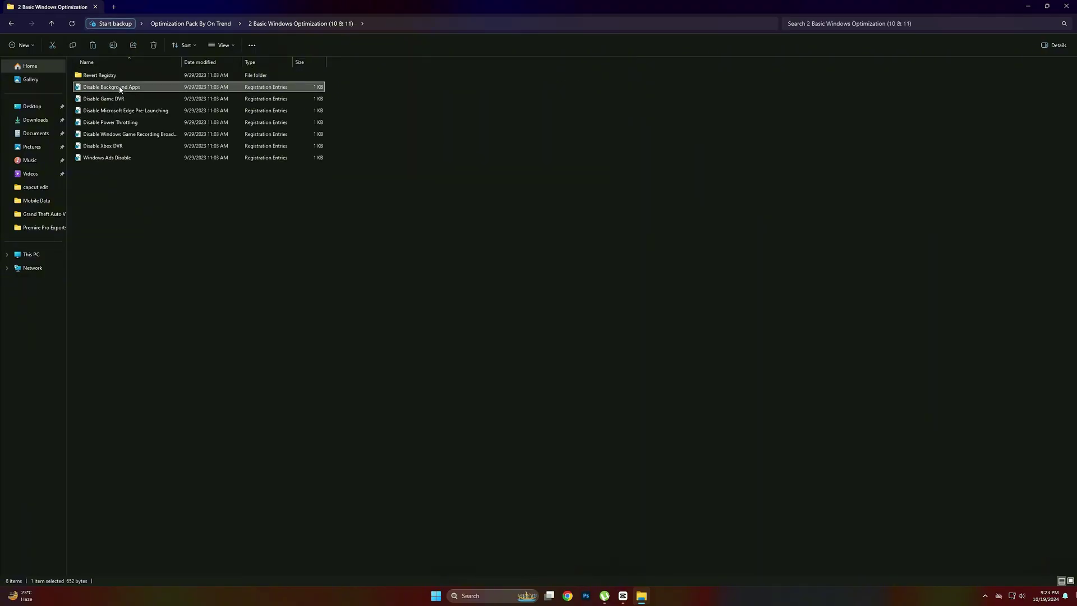
pyautogui.doubleClick(120, 89)
pyautogui.click(499, 364)
pyautogui.click(597, 311)
pyautogui.click(633, 300)
# Add the Disable Game DVR file to the registry, approving the elevation and import prompts
pyautogui.doubleClick(107, 99)
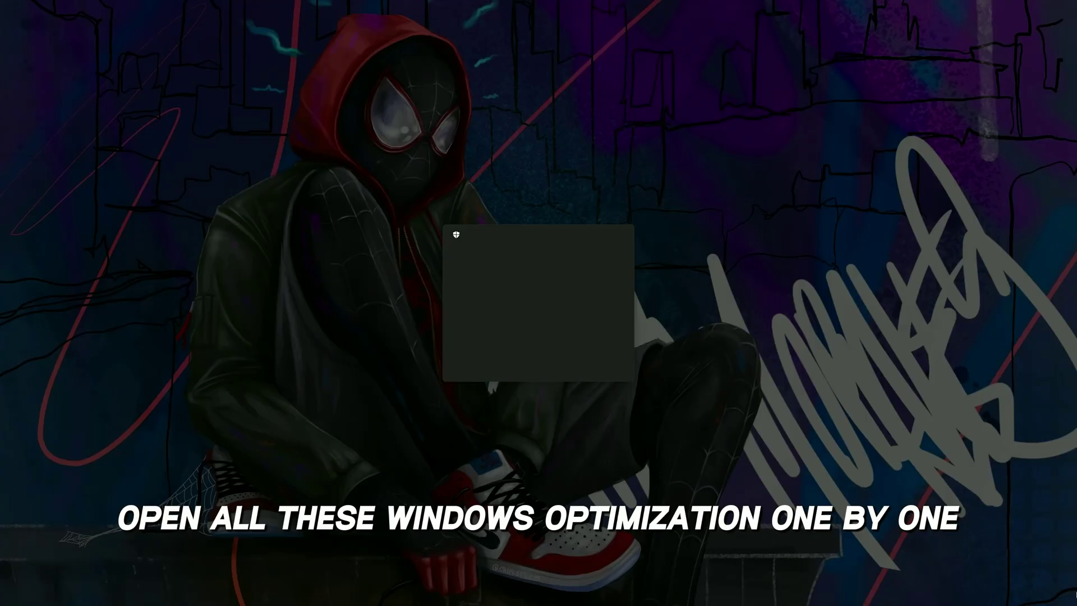
pyautogui.click(496, 363)
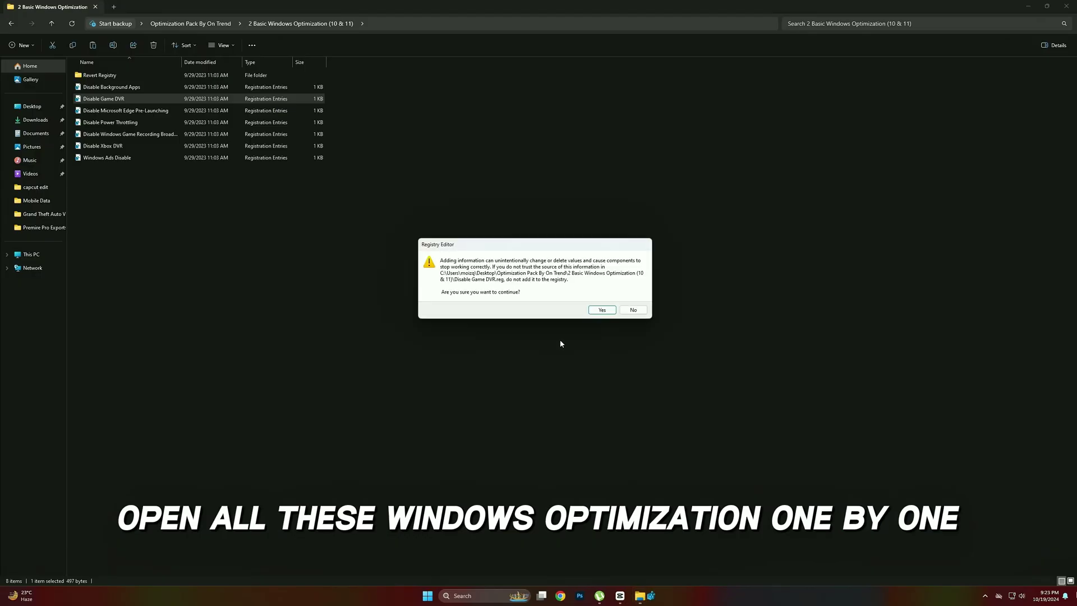
pyautogui.click(599, 310)
pyautogui.click(632, 301)
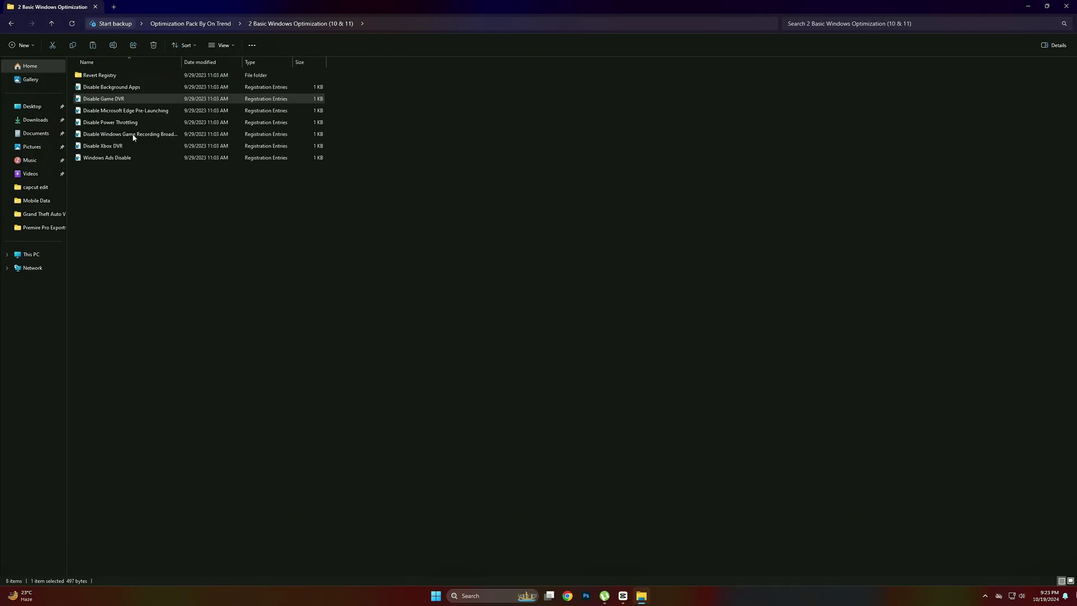
# Add the Disable Microsoft Edge Pre-Launching file to the registry, approving the elevation and import prompts
pyautogui.doubleClick(123, 111)
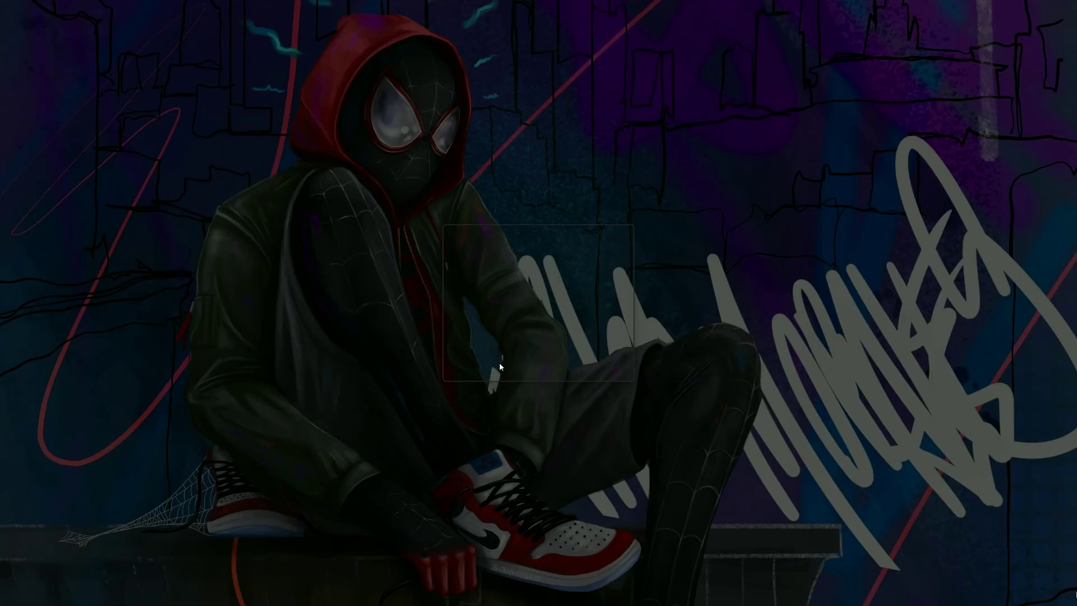
pyautogui.click(494, 364)
pyautogui.click(600, 309)
pyautogui.click(644, 301)
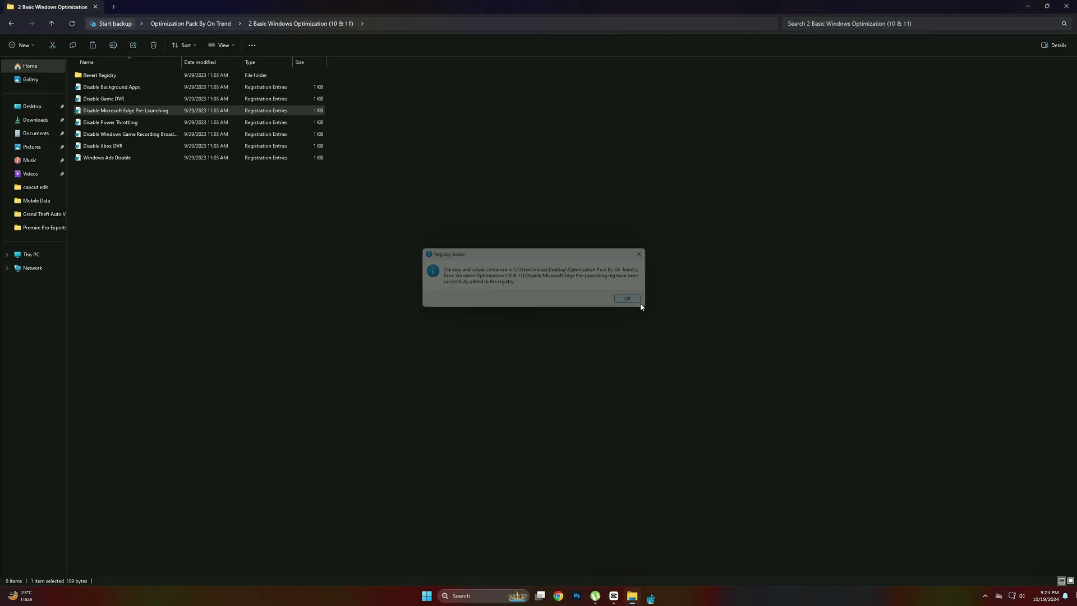
# Add the Disable Power Throttling file to the registry, approving the elevation and import prompts
pyautogui.doubleClick(110, 122)
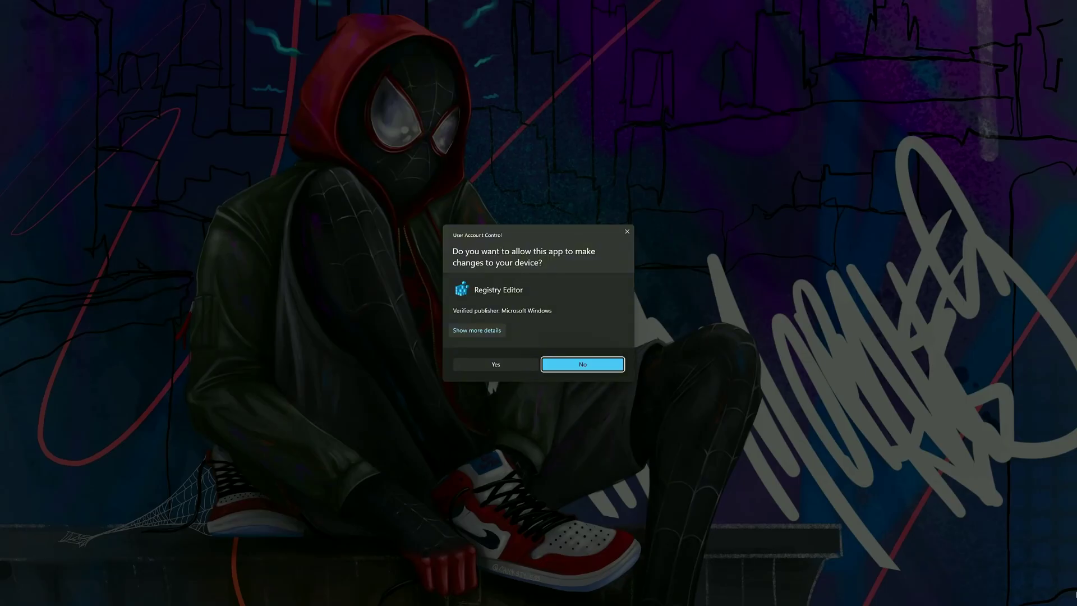
pyautogui.click(496, 364)
pyautogui.click(602, 311)
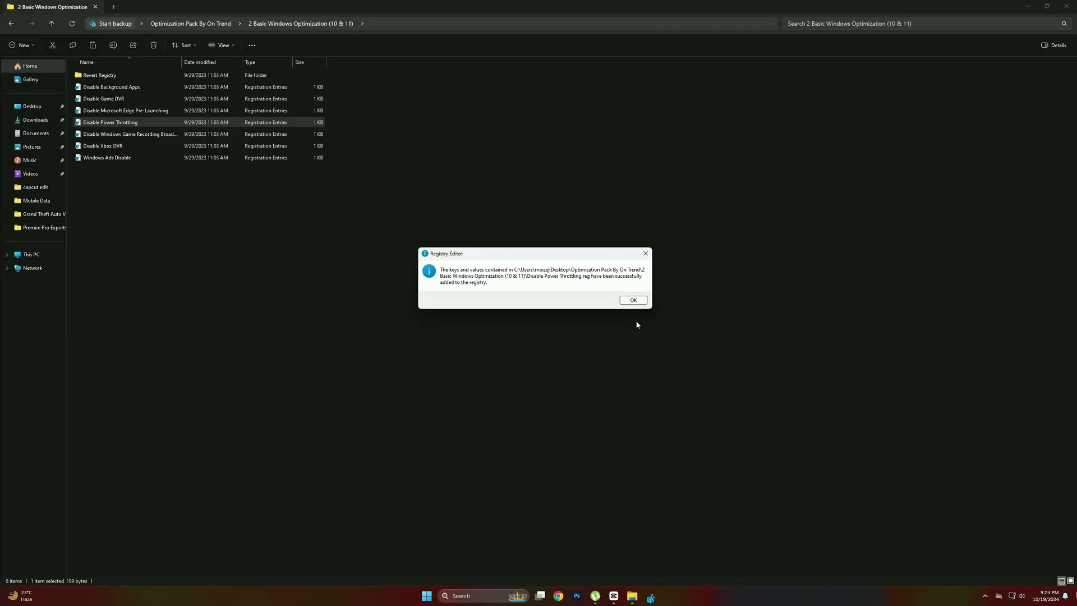
pyautogui.click(633, 301)
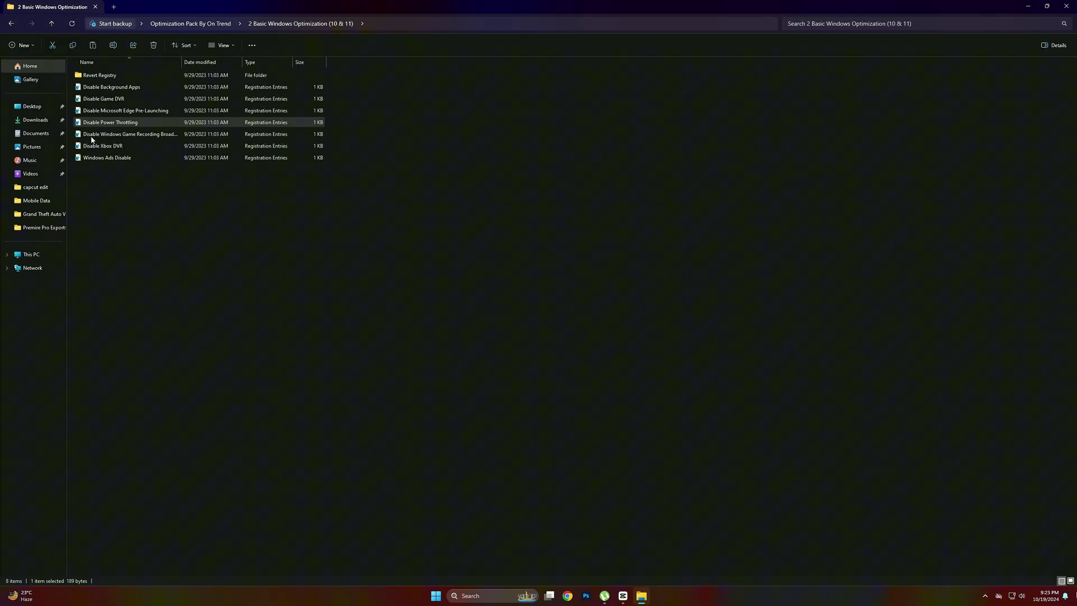
# Add the Disable Windows Game Recording Broadcasting file to the registry, approving the elevation and import prompts
pyautogui.doubleClick(91, 137)
pyautogui.click(495, 364)
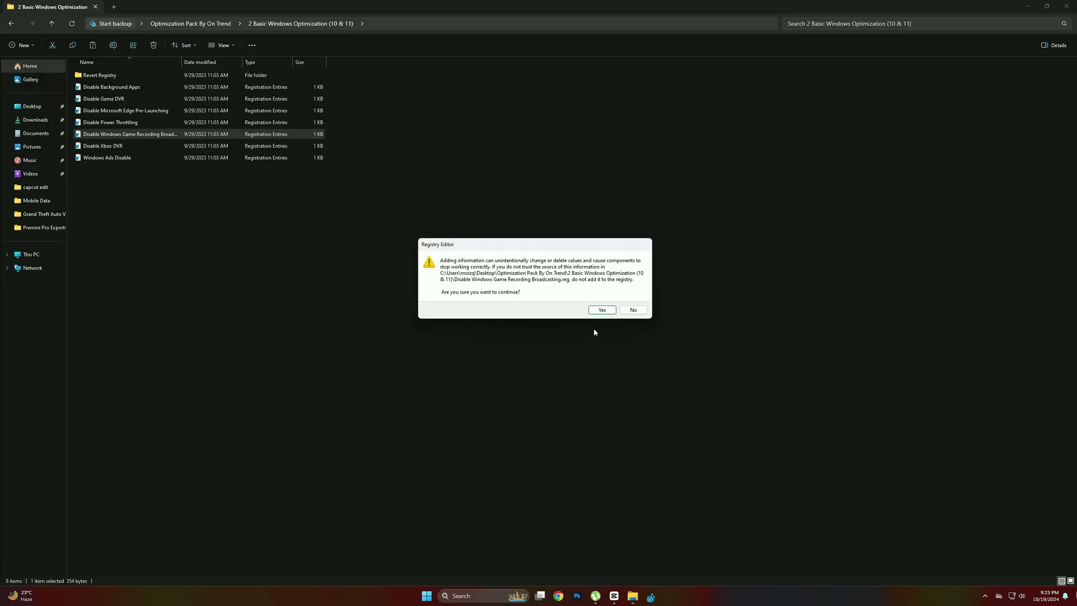
pyautogui.click(600, 308)
pyautogui.click(633, 300)
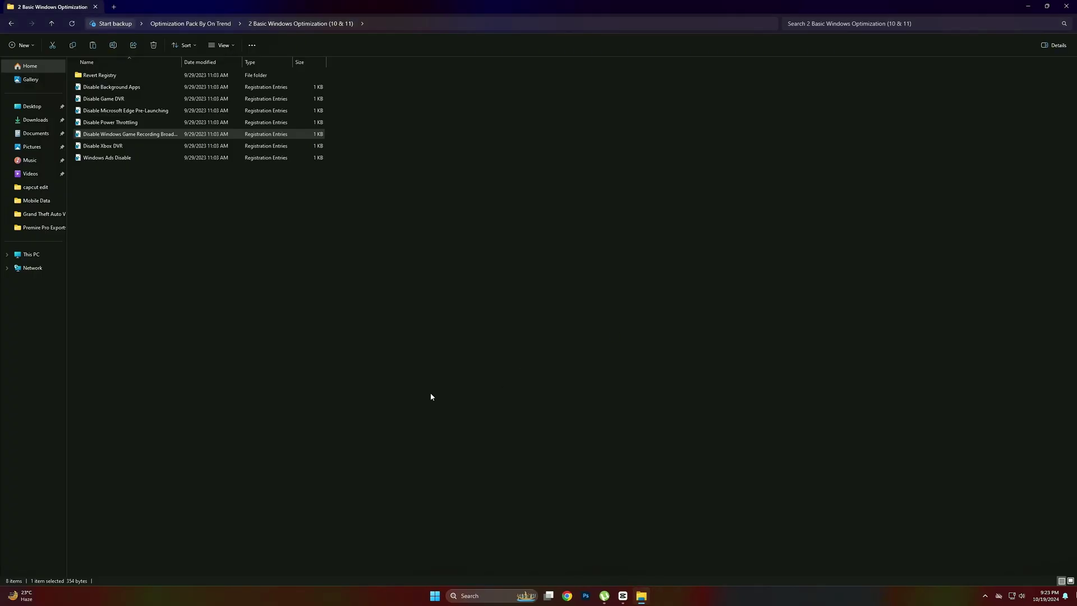
# Add the Disable Xbox DVR file to the registry, approving the elevation and import prompts
pyautogui.doubleClick(116, 146)
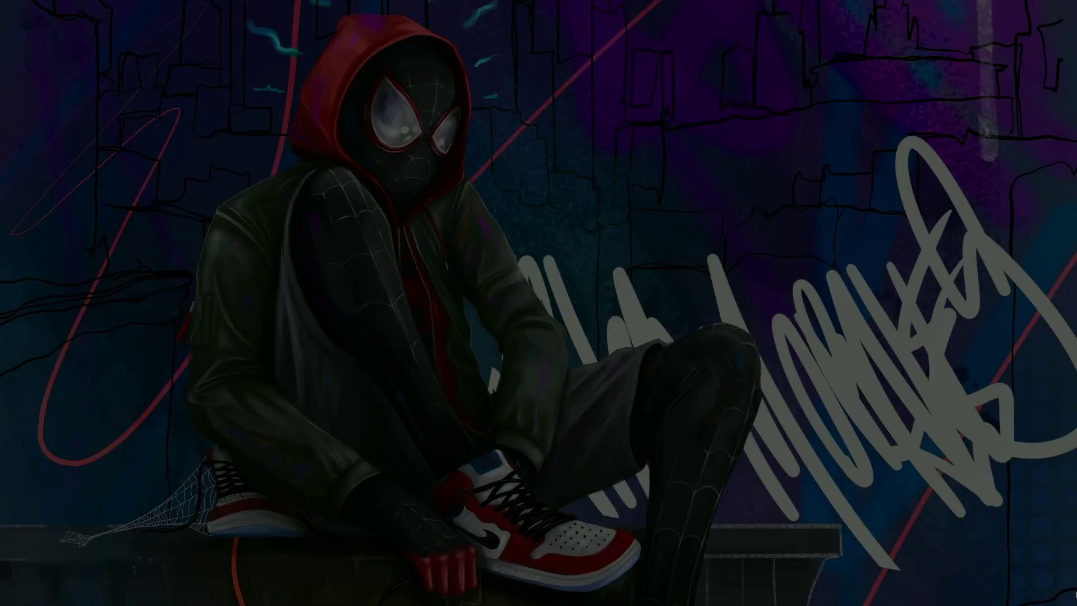
pyautogui.click(496, 364)
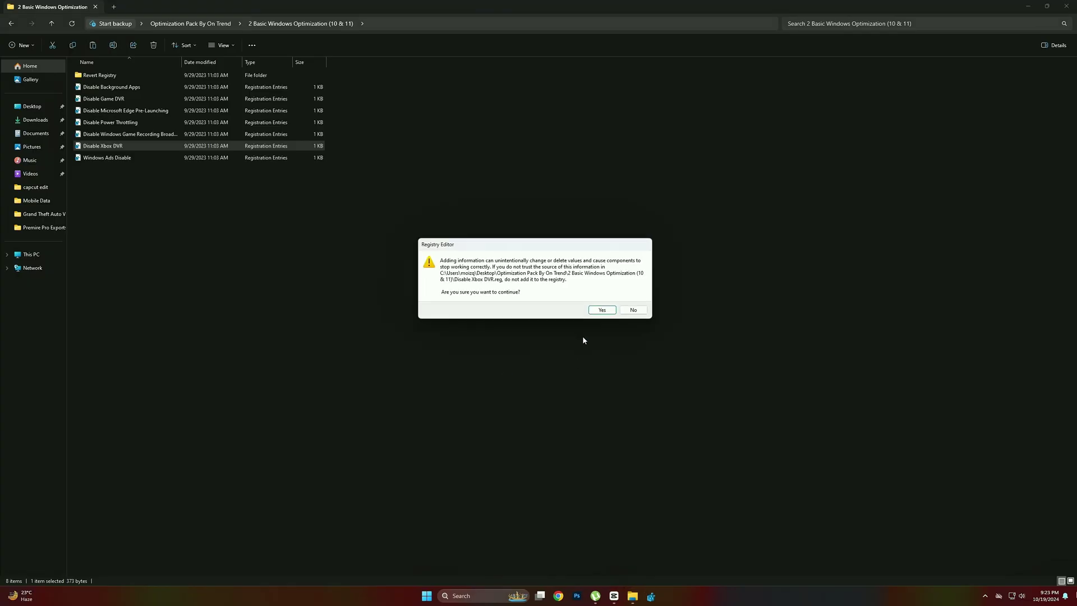
pyautogui.click(600, 310)
pyautogui.click(632, 300)
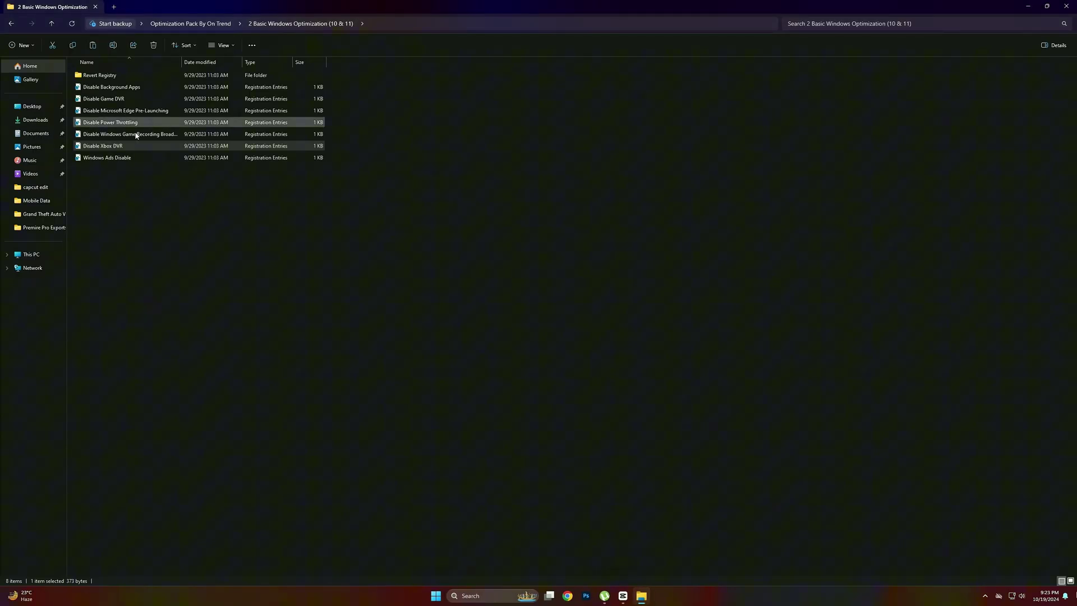
# Add the Windows Ads Disable file to the registry, approving the elevation and import prompts
pyautogui.doubleClick(120, 159)
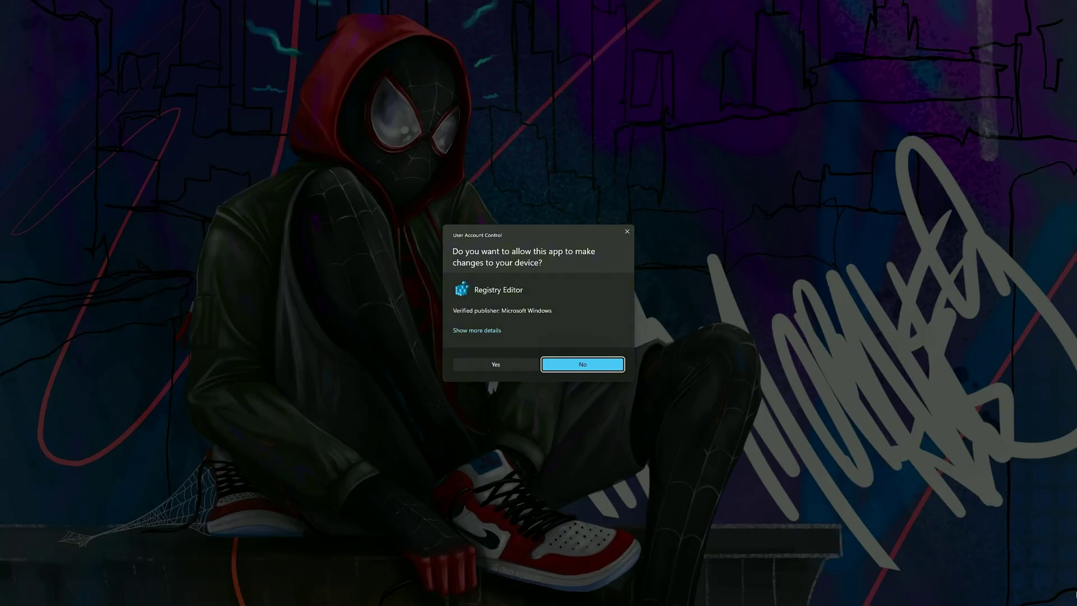
pyautogui.click(513, 365)
pyautogui.click(603, 312)
pyautogui.click(640, 306)
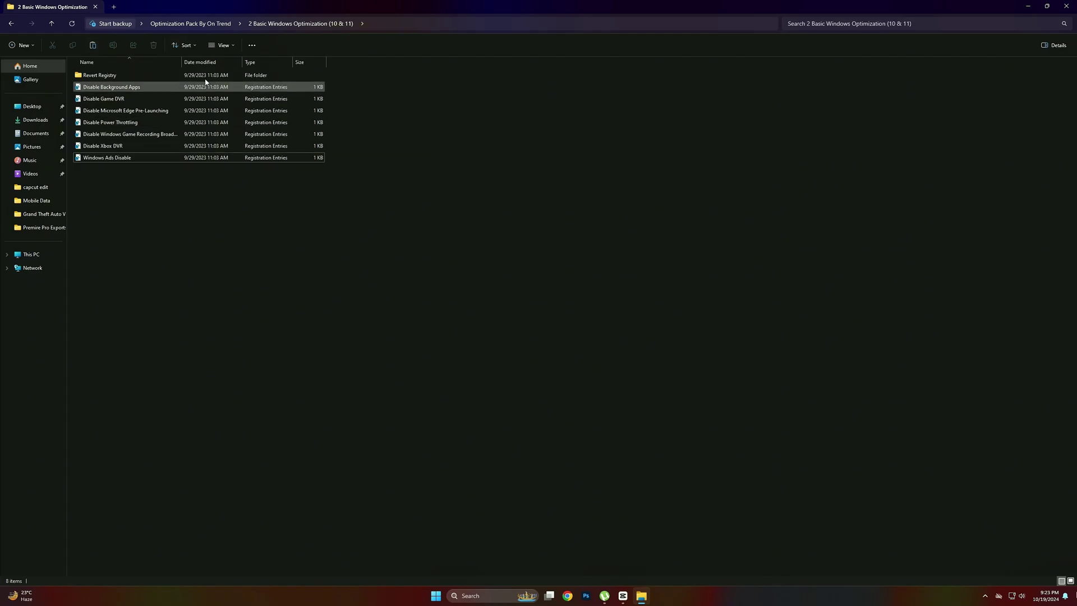
# Open the Power Plans shortcut in the 4 Power Plan folder, select the High performance plan, and close Power Options
pyautogui.click(11, 23)
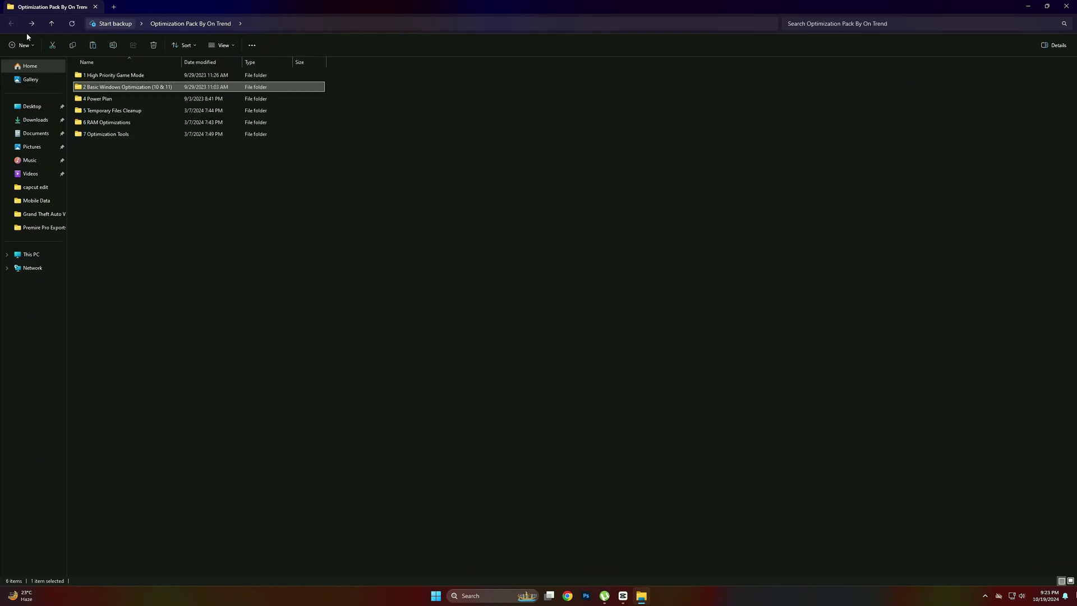
pyautogui.doubleClick(95, 100)
pyautogui.click(90, 76)
pyautogui.doubleClick(91, 75)
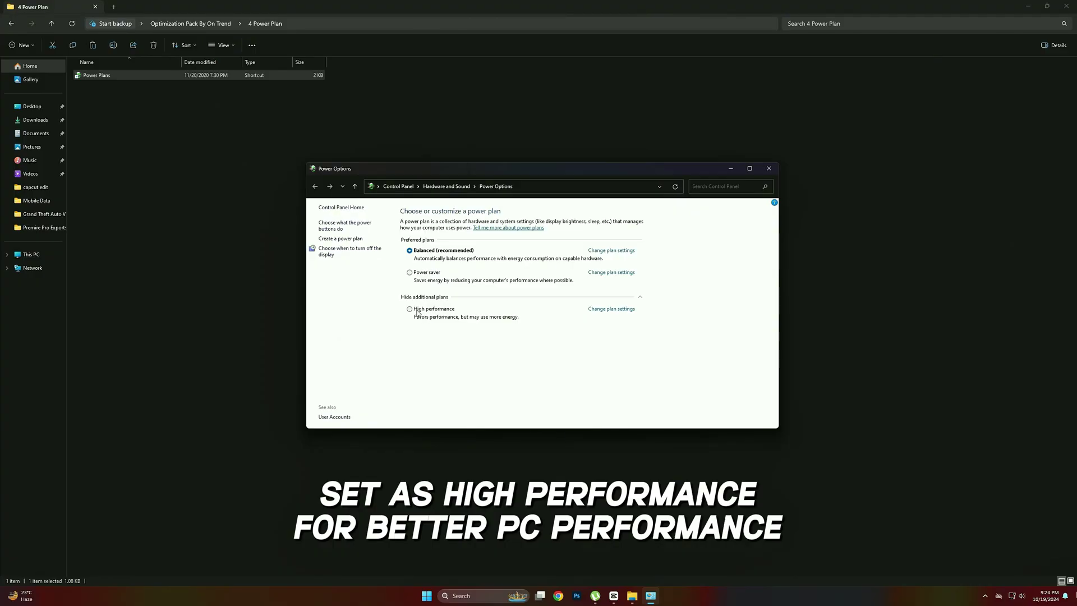
pyautogui.click(417, 311)
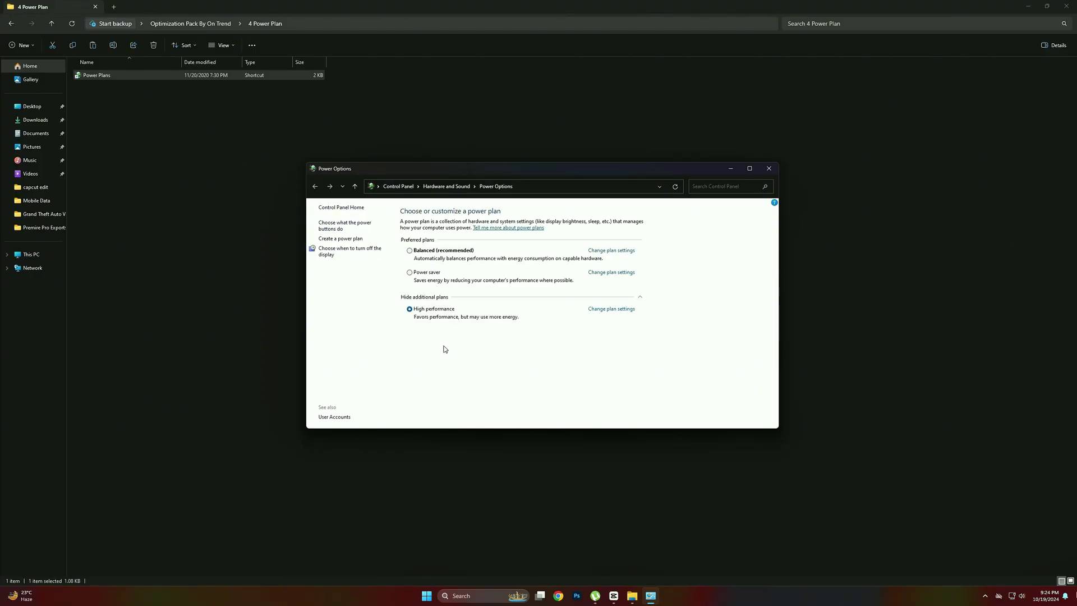
pyautogui.click(769, 168)
pyautogui.click(262, 195)
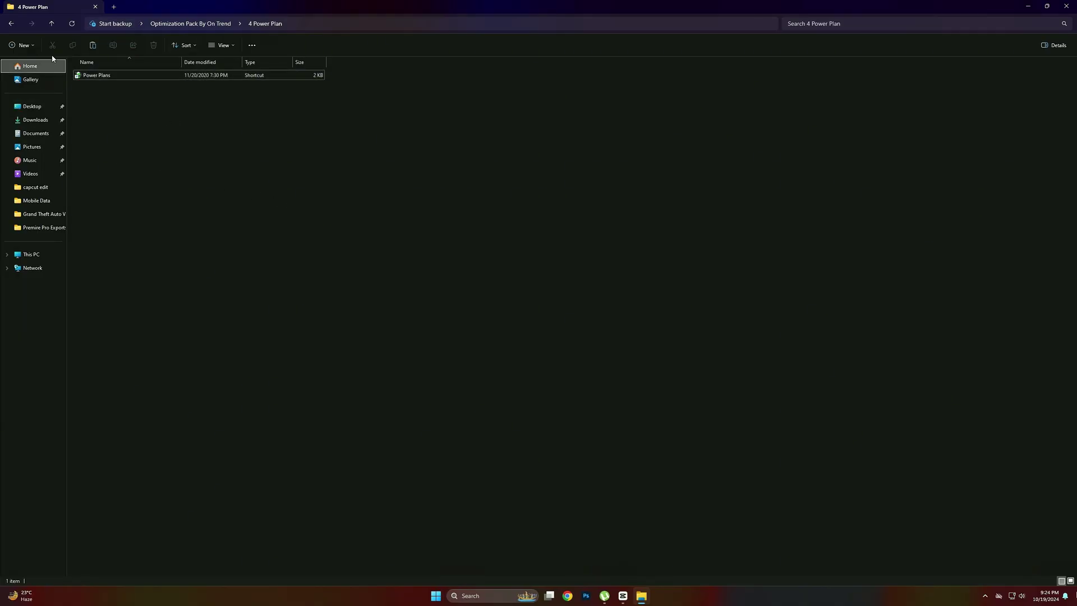
# Run the Delete Update Cache script from the 5 Temporary Files Cleanup folder and close its console window
pyautogui.click(10, 24)
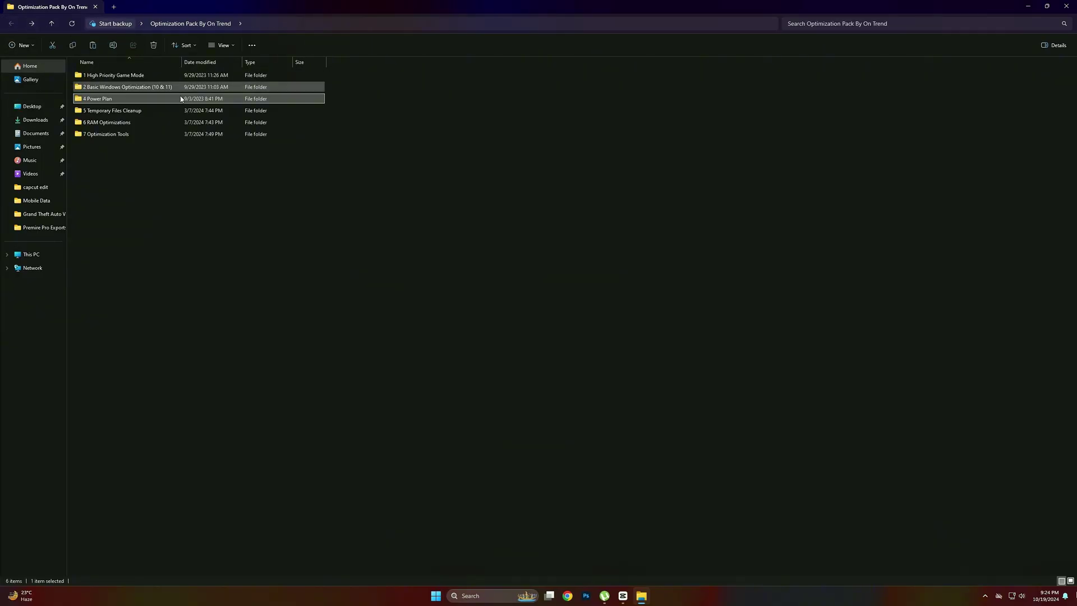
pyautogui.doubleClick(119, 112)
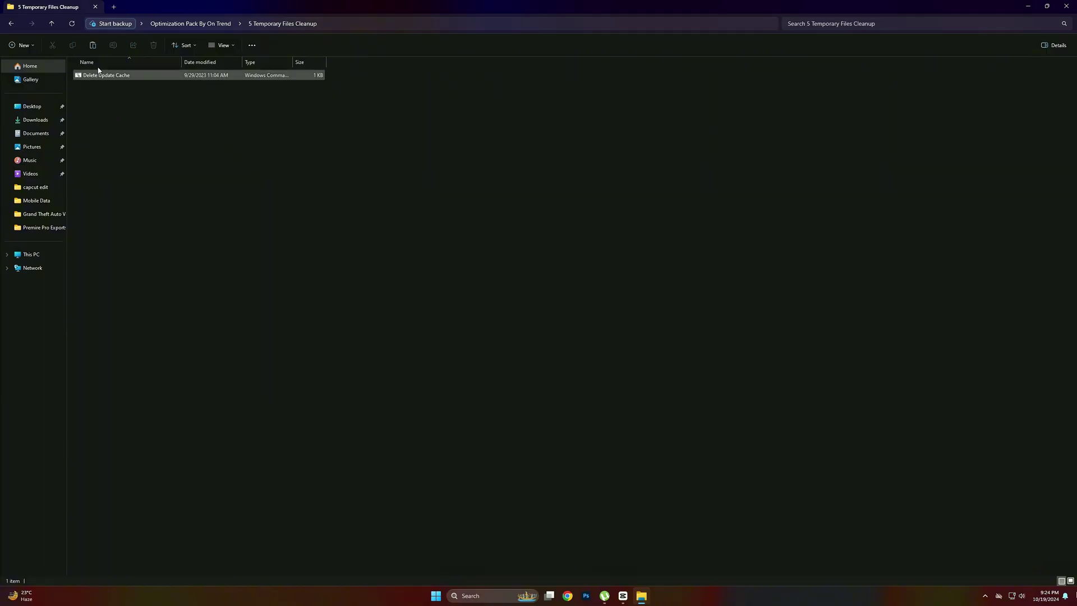
pyautogui.click(129, 78)
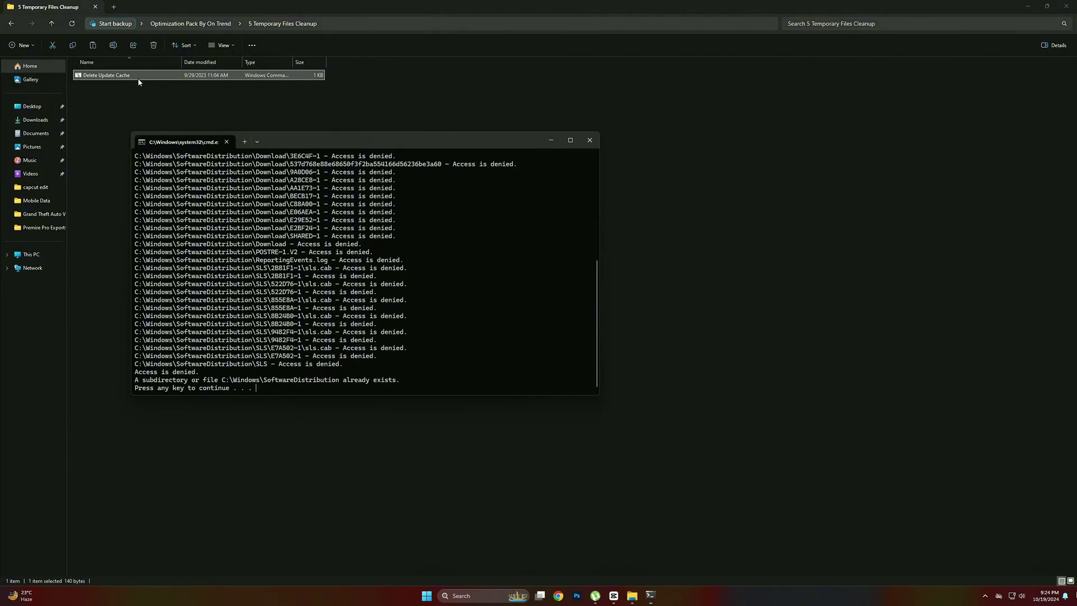
pyautogui.moveTo(257, 390); pyautogui.dragTo(134, 388)
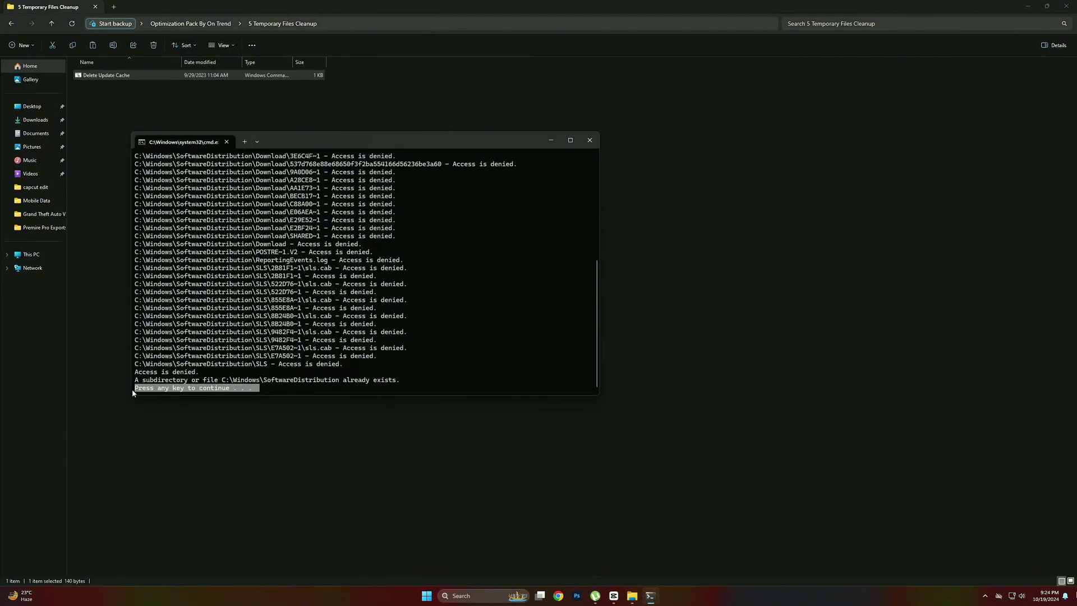
pyautogui.click(589, 139)
# Add the 16GB Ram file from the 6 RAM Optimizations folder to the registry, approving the elevation and import prompts
pyautogui.click(11, 24)
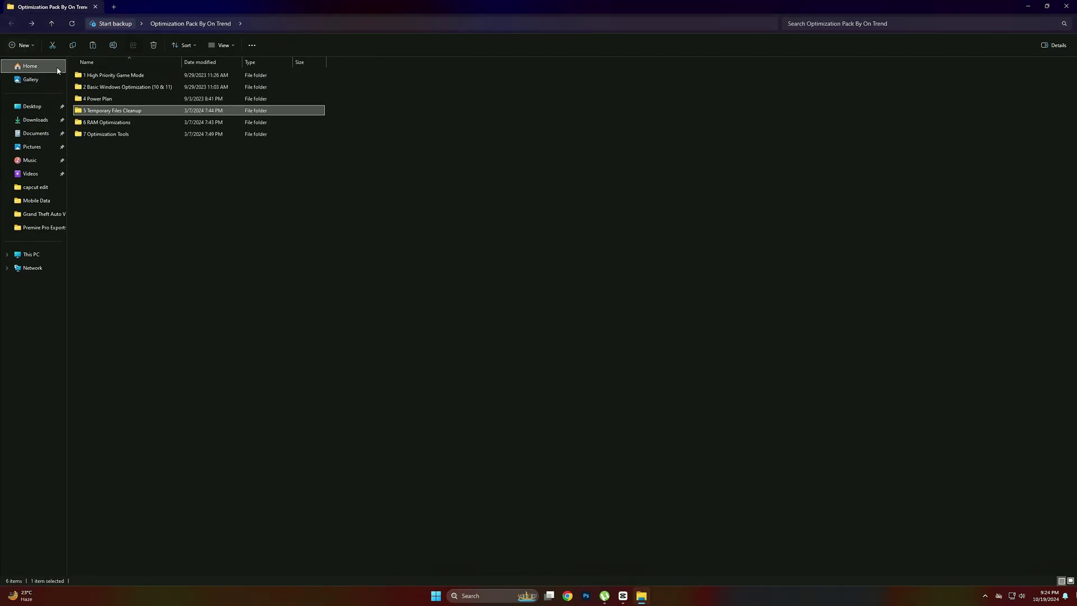
pyautogui.doubleClick(118, 122)
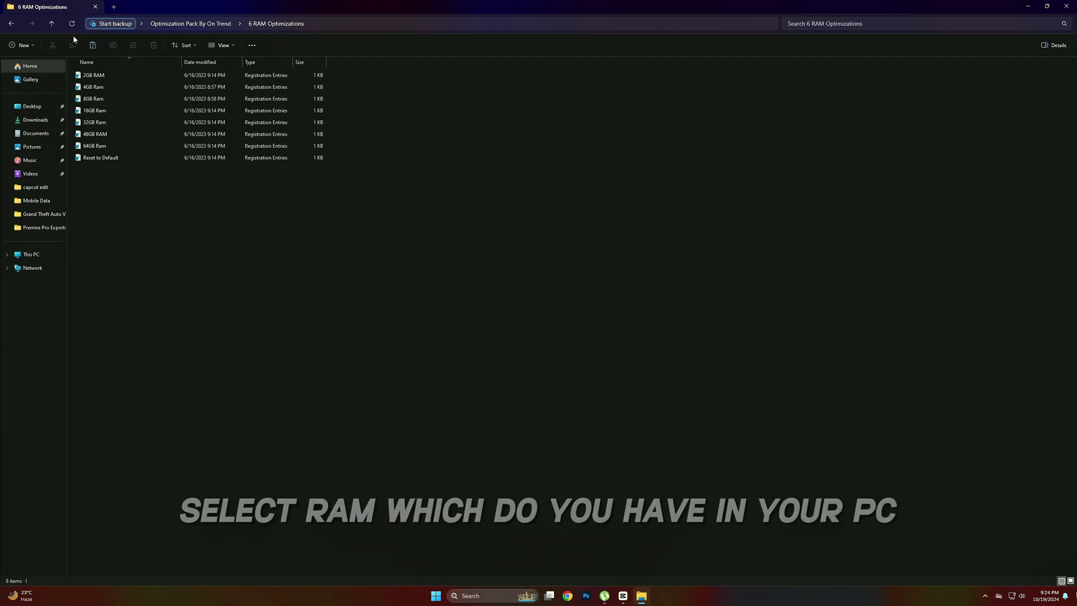
pyautogui.click(101, 98)
pyautogui.click(92, 112)
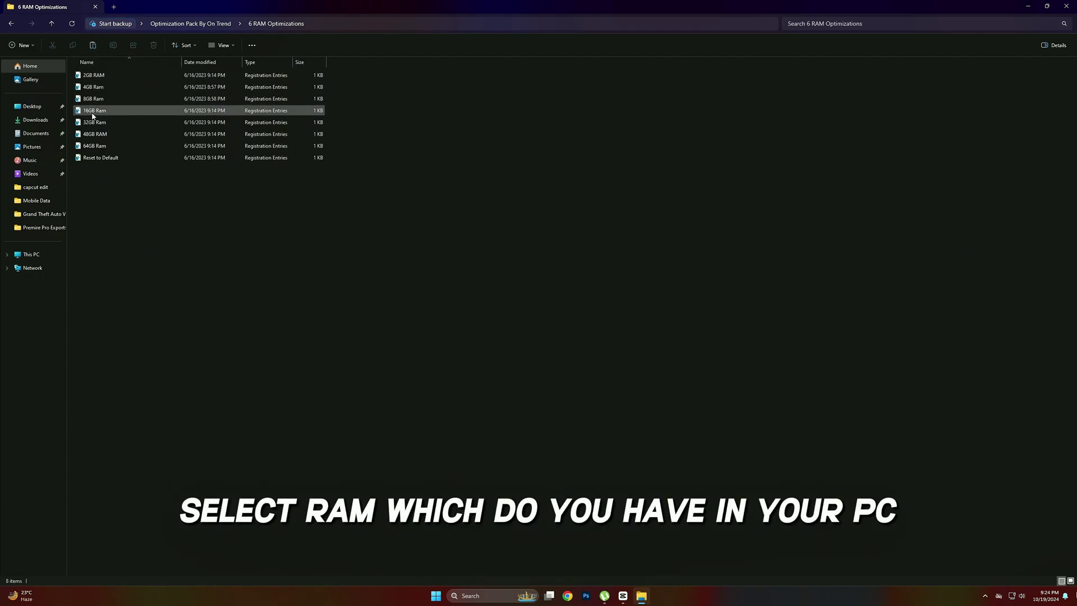
pyautogui.doubleClick(90, 112)
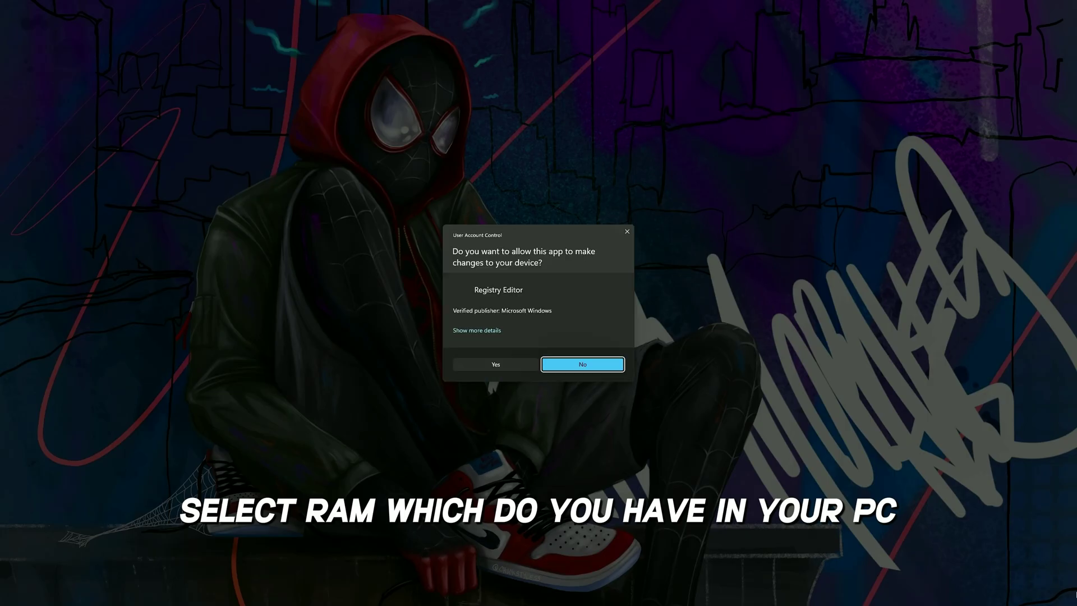
pyautogui.click(495, 364)
pyautogui.click(604, 308)
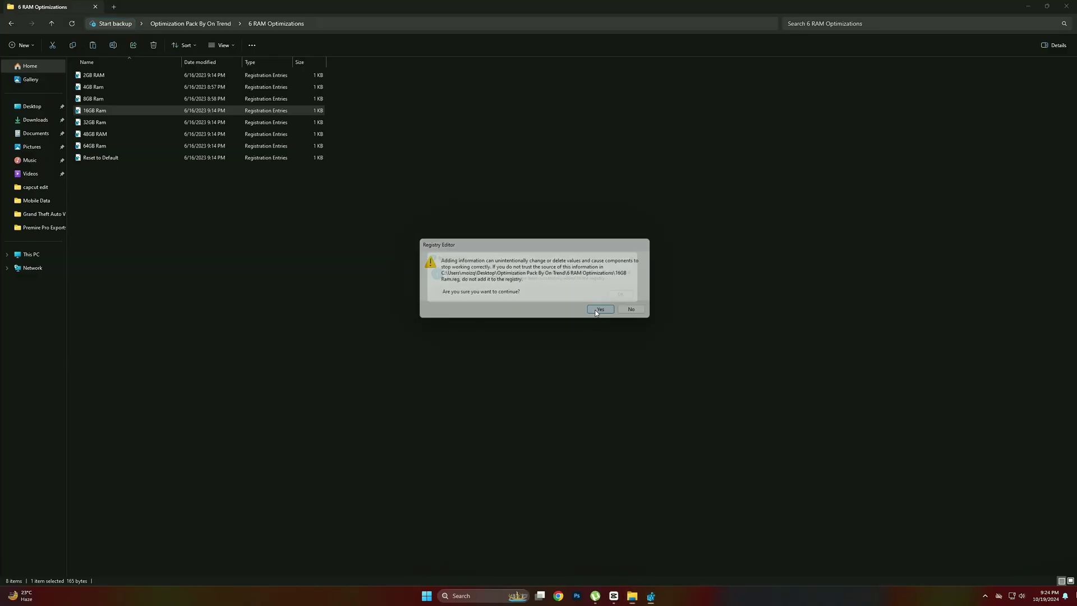
pyautogui.click(633, 297)
pyautogui.click(387, 220)
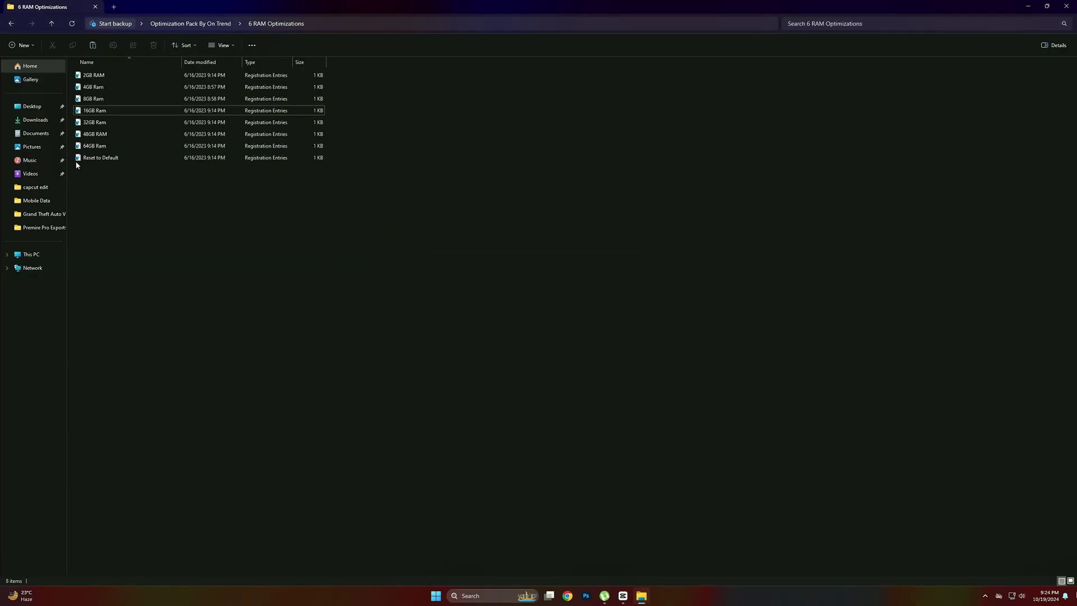
# Install Mem Reduct from the 7 Optimization Tools folder, accepting the license and default options, and launch it on finishing
pyautogui.click(12, 24)
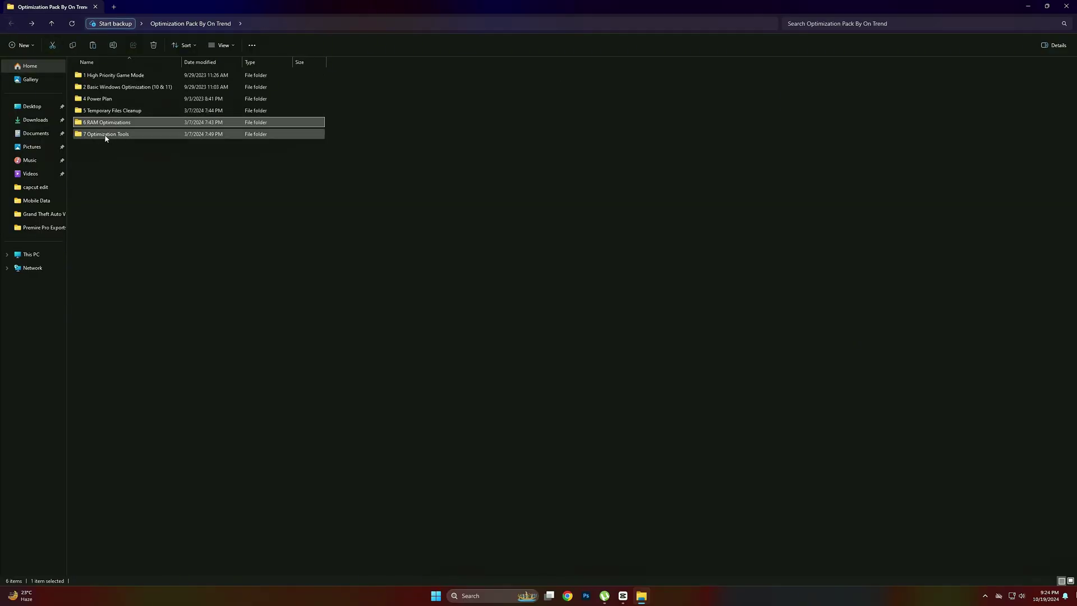
pyautogui.doubleClick(104, 134)
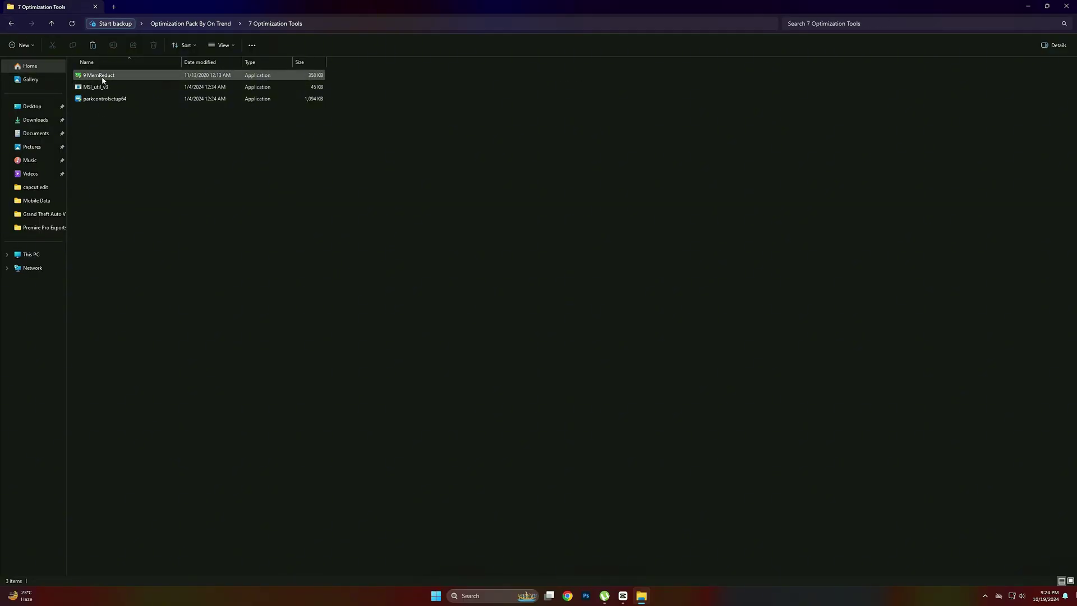
pyautogui.click(104, 78)
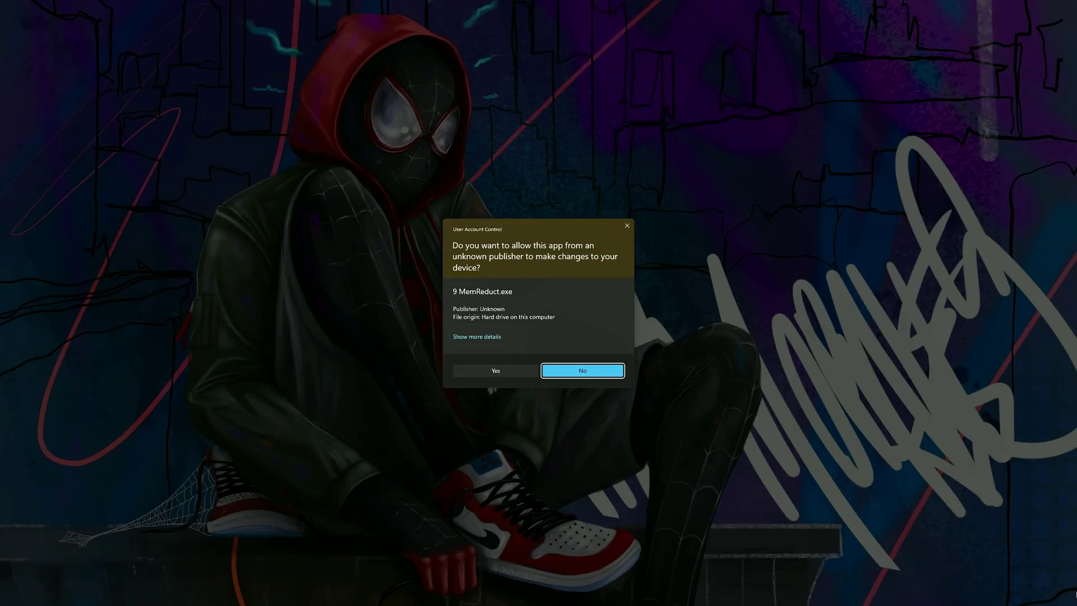
pyautogui.click(580, 369)
pyautogui.click(585, 364)
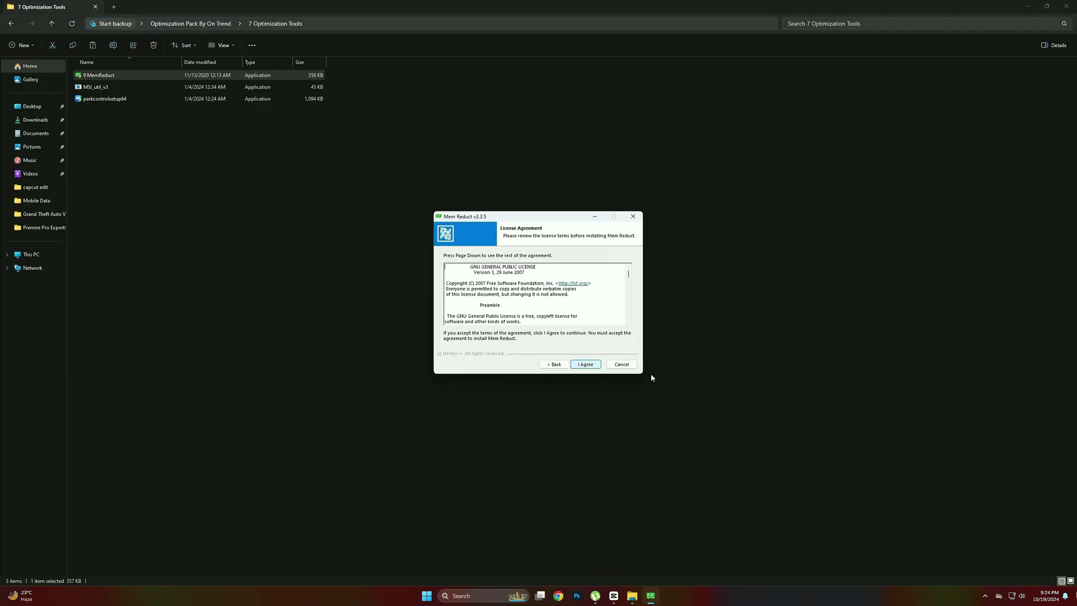
pyautogui.click(593, 365)
pyautogui.click(593, 365)
pyautogui.click(594, 366)
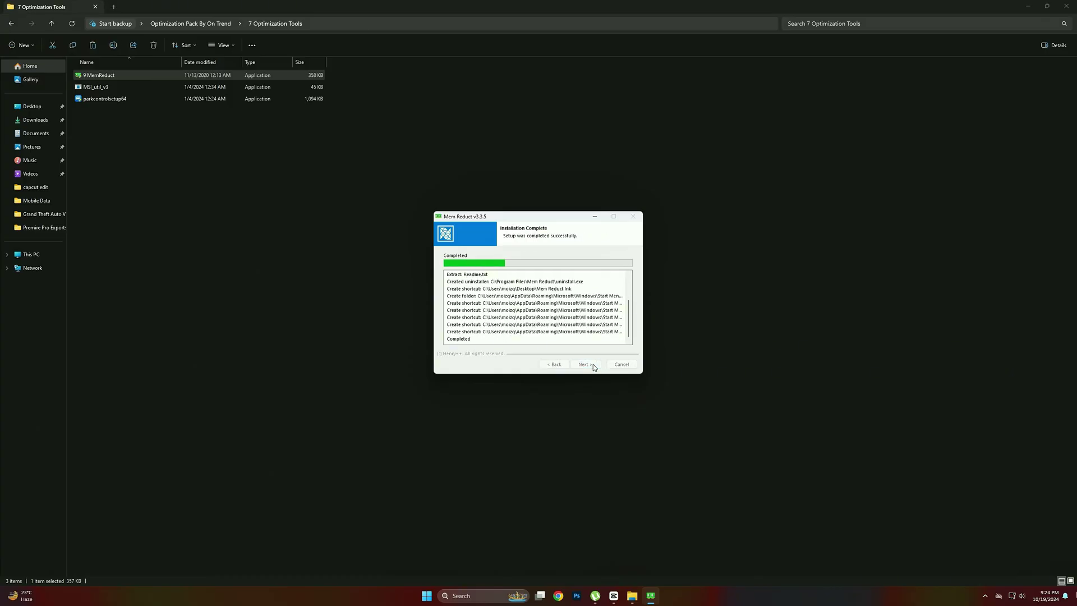
pyautogui.click(593, 365)
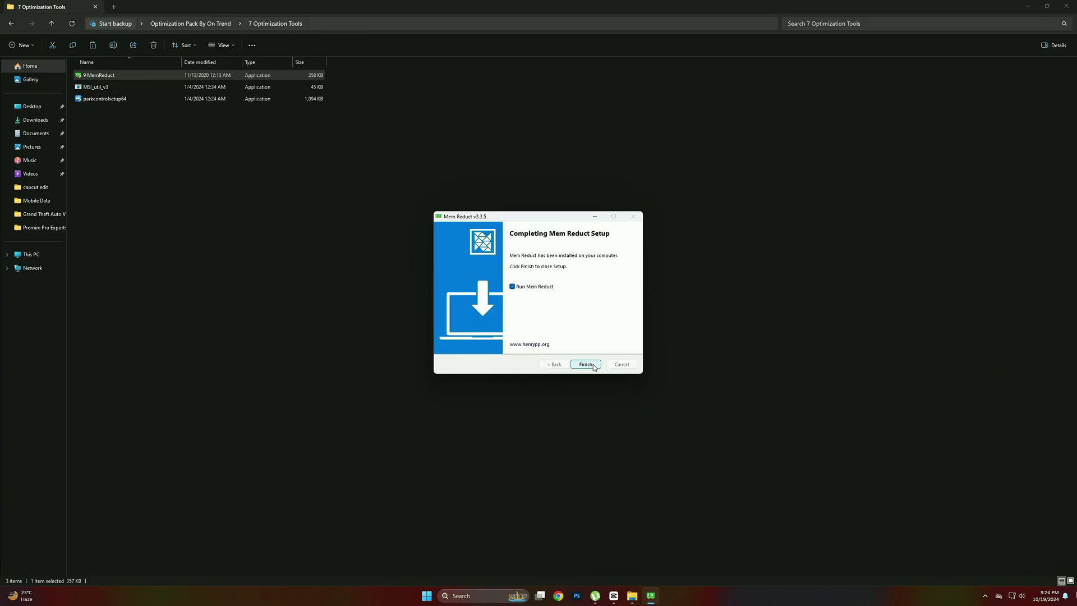
pyautogui.click(594, 365)
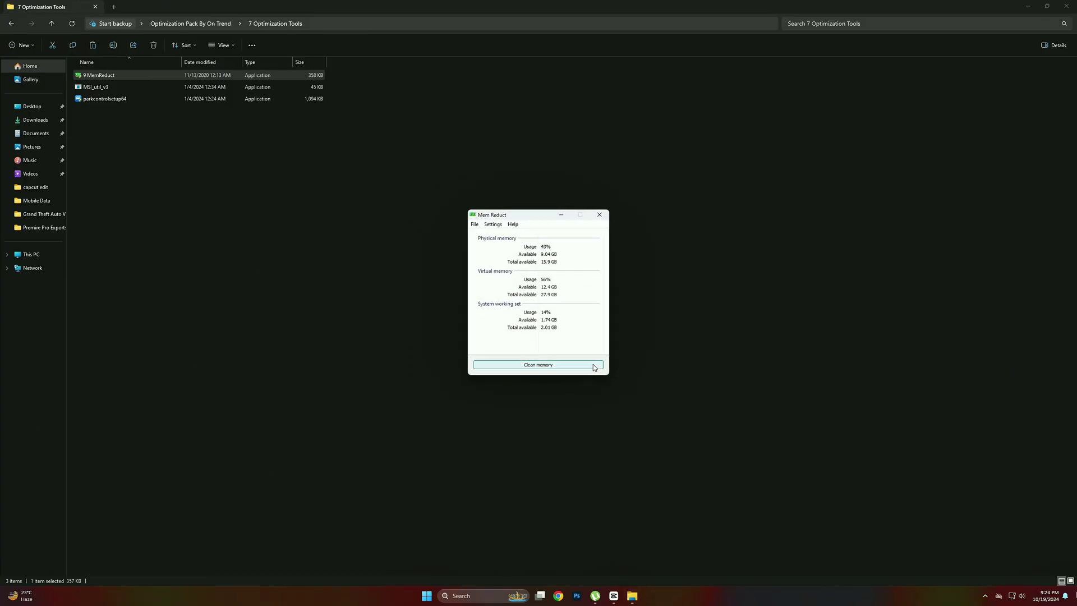
# Clean the memory with Mem Reduct, confirm it, dismiss the notification, and close the window
pyautogui.click(547, 366)
pyautogui.click(565, 308)
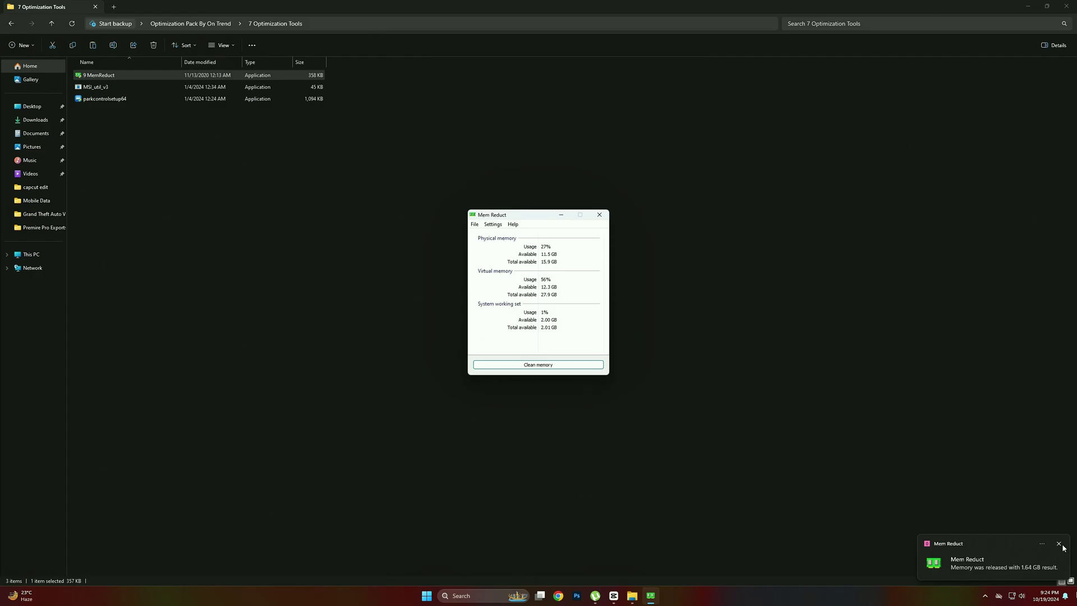
pyautogui.click(1058, 543)
pyautogui.click(599, 214)
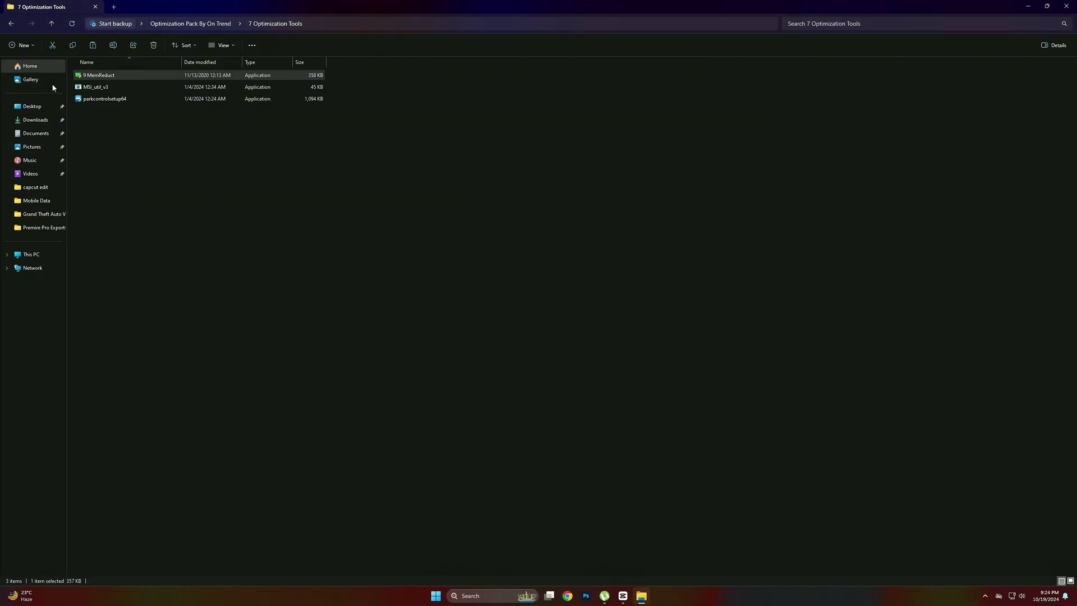
# Run MSI_util_v3 as administrator, approve the elevation prompt, and move its window toward the middle of the screen
pyautogui.click(128, 87)
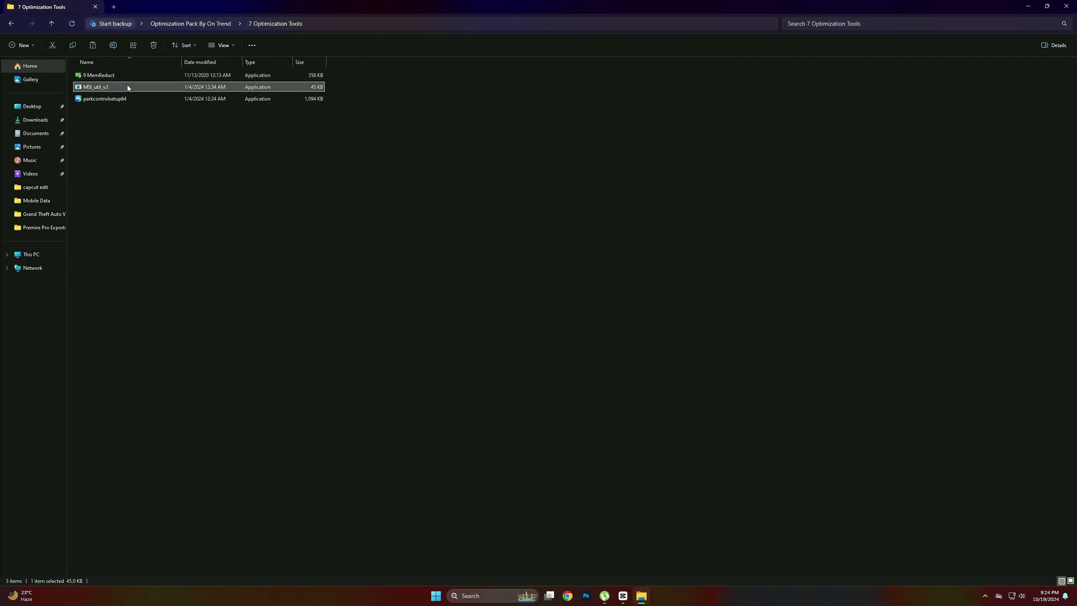
pyautogui.rightClick(128, 87)
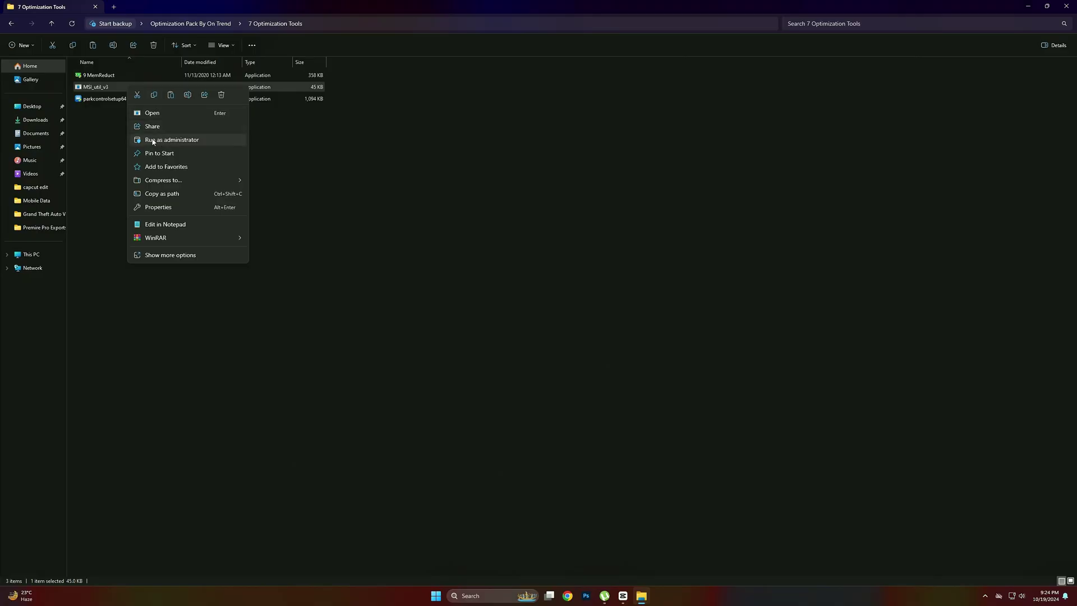
pyautogui.click(153, 140)
pyautogui.click(493, 371)
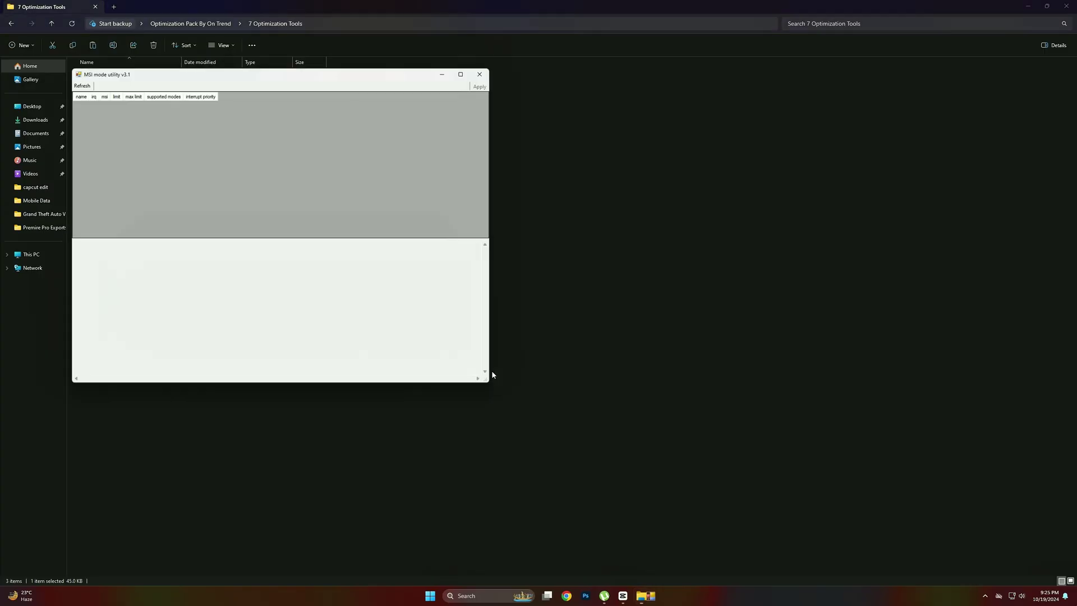
pyautogui.moveTo(299, 77); pyautogui.dragTo(512, 133)
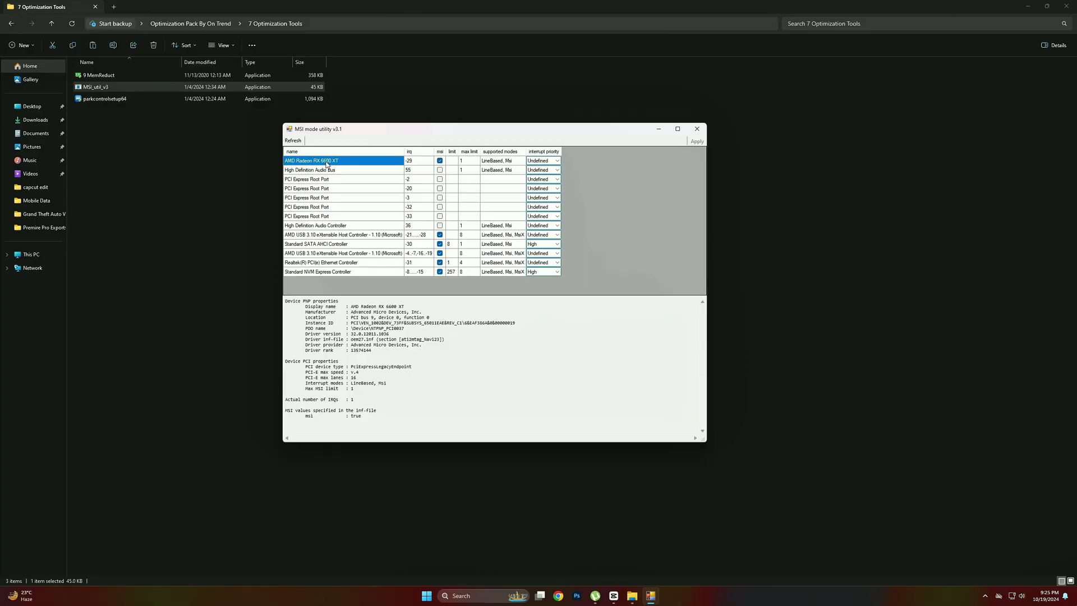
# Set the interrupt priority of the AMD Radeon RX 6600 XT to High and close the MSI mode utility
pyautogui.click(544, 161)
pyautogui.click(544, 162)
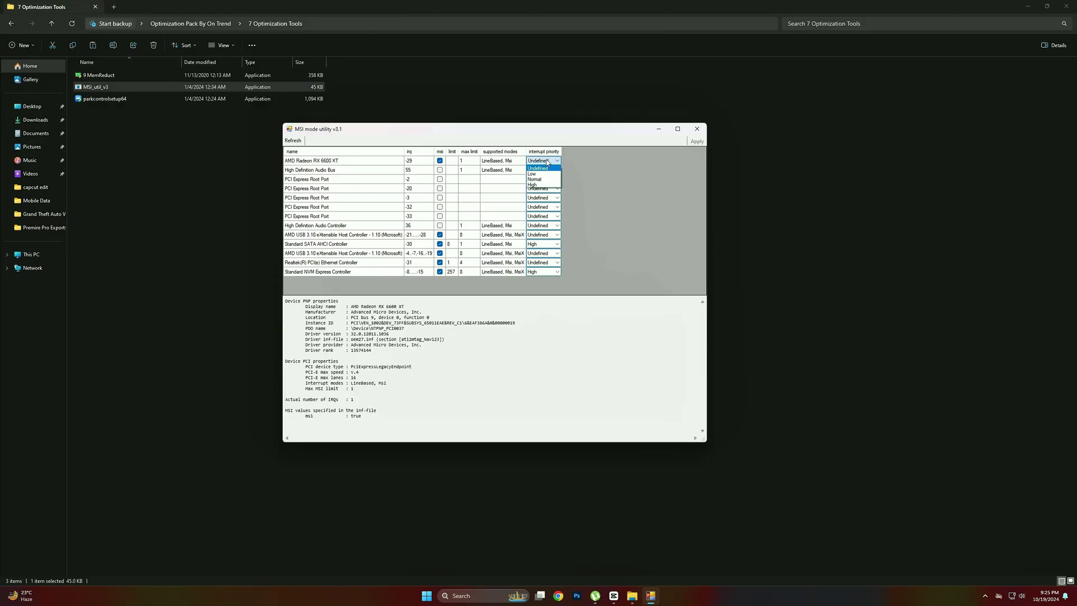
pyautogui.click(531, 185)
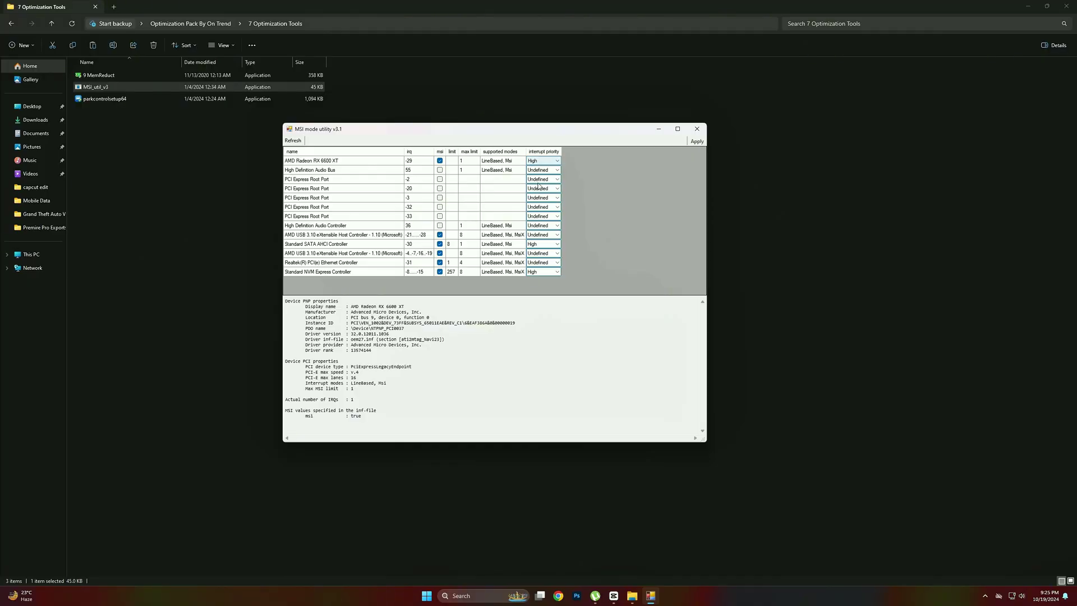
pyautogui.click(697, 128)
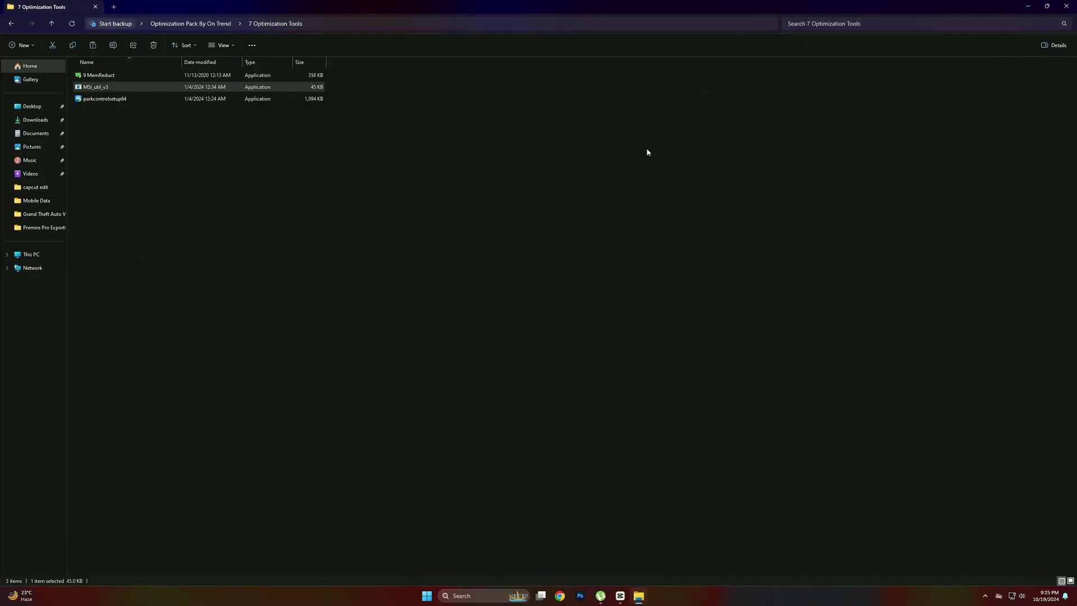
# Install ParkControl from parkcontrolsetup64, approving the elevation prompt and going through the setup until the program opens
pyautogui.doubleClick(130, 99)
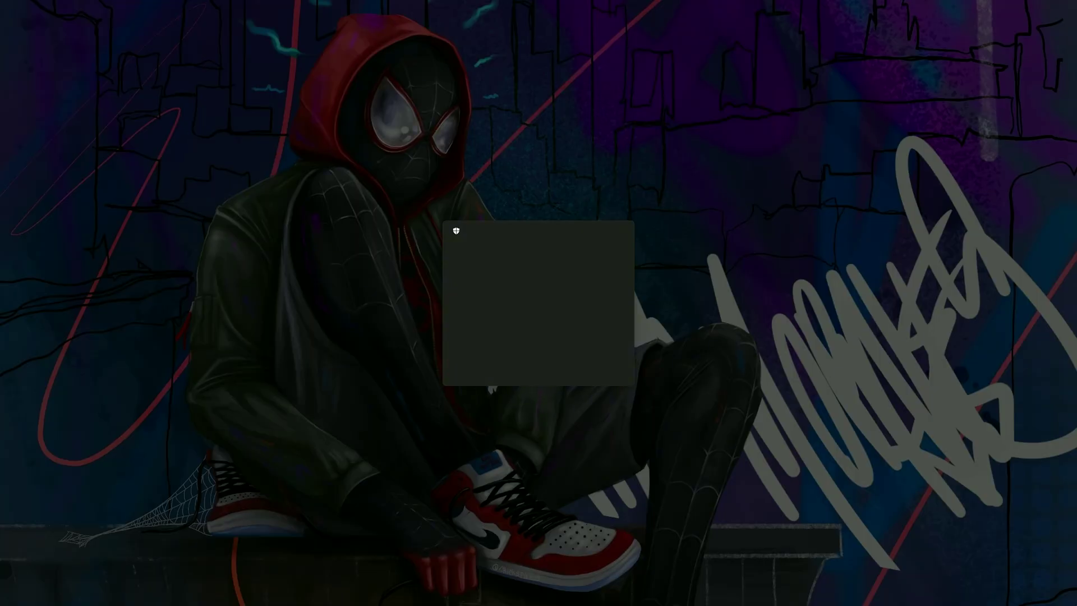
pyautogui.click(512, 368)
pyautogui.click(542, 319)
pyautogui.click(585, 364)
pyautogui.click(584, 364)
pyautogui.click(585, 365)
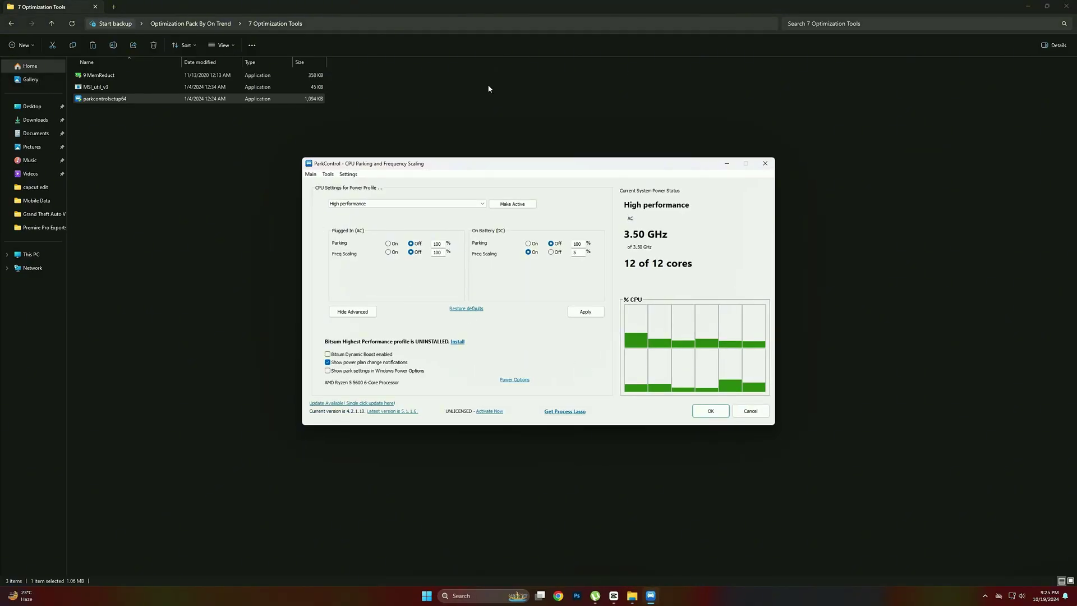
# Choose the High performance power profile in ParkControl and make it active
pyautogui.click(411, 204)
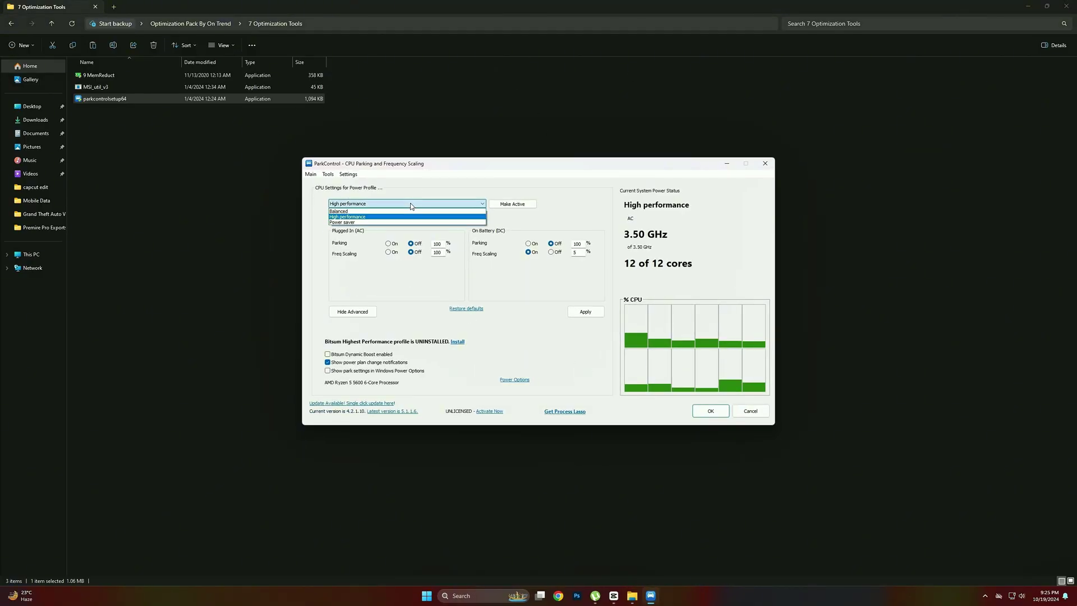
pyautogui.click(362, 217)
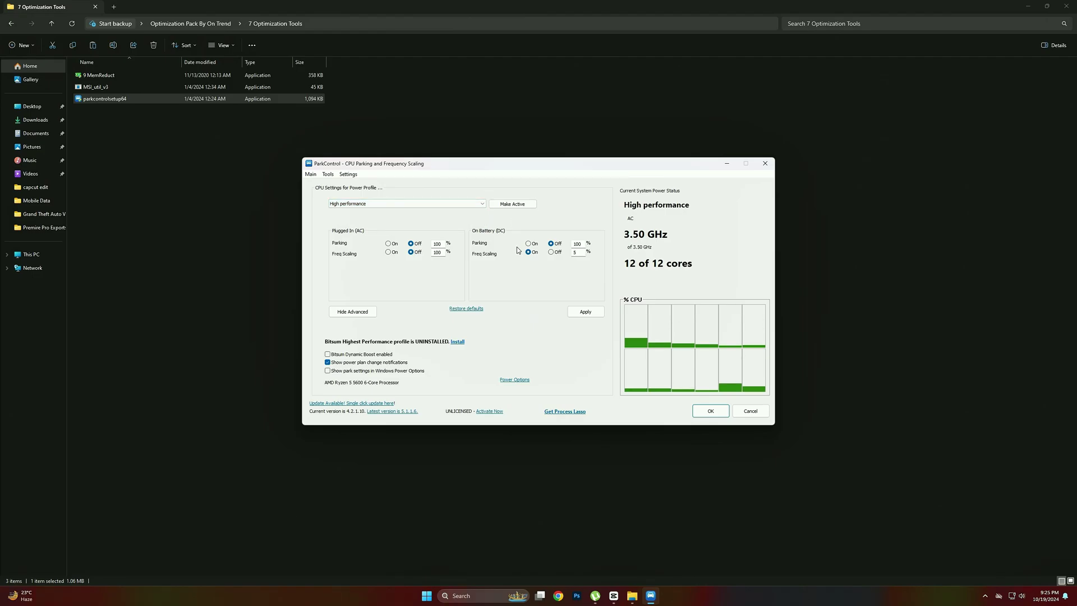
pyautogui.click(508, 206)
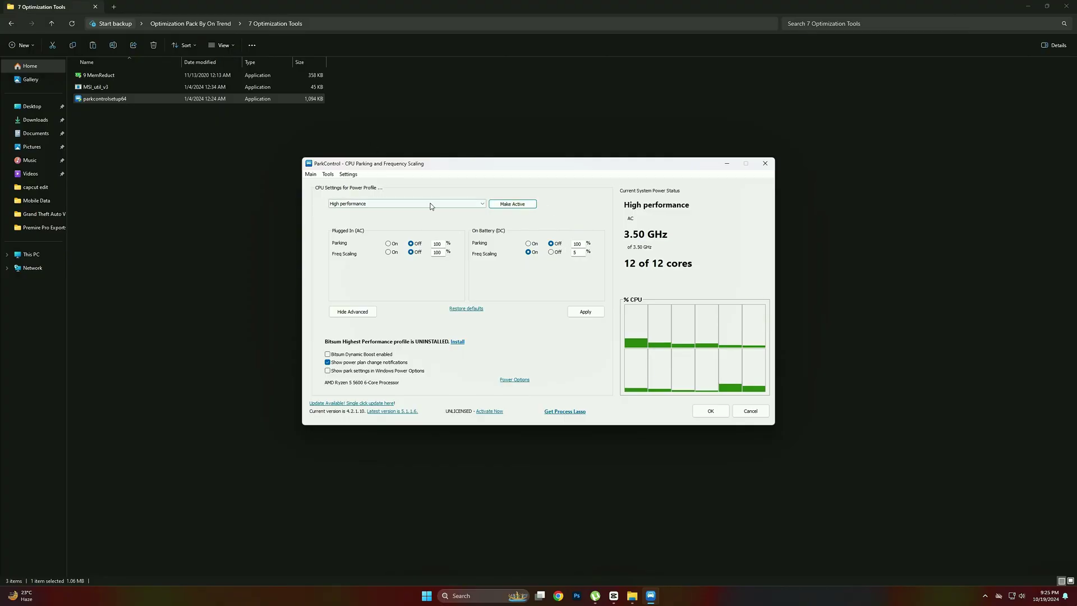
# Confirm the ParkControl settings to close its window and return to the Optimization Pack By On Trend folder
pyautogui.click(710, 411)
pyautogui.click(256, 246)
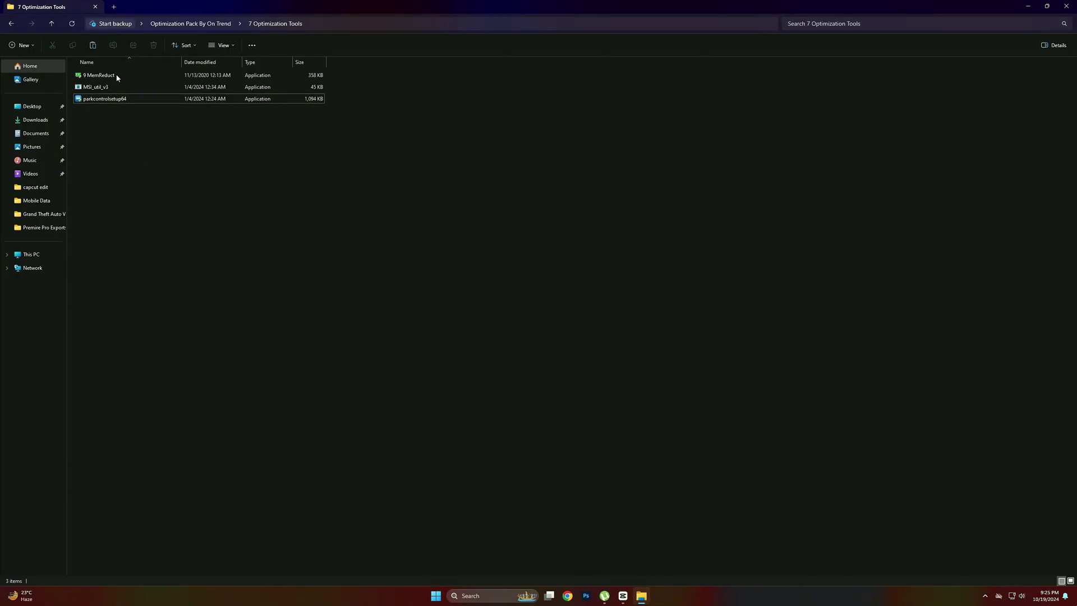
pyautogui.click(11, 22)
pyautogui.click(131, 202)
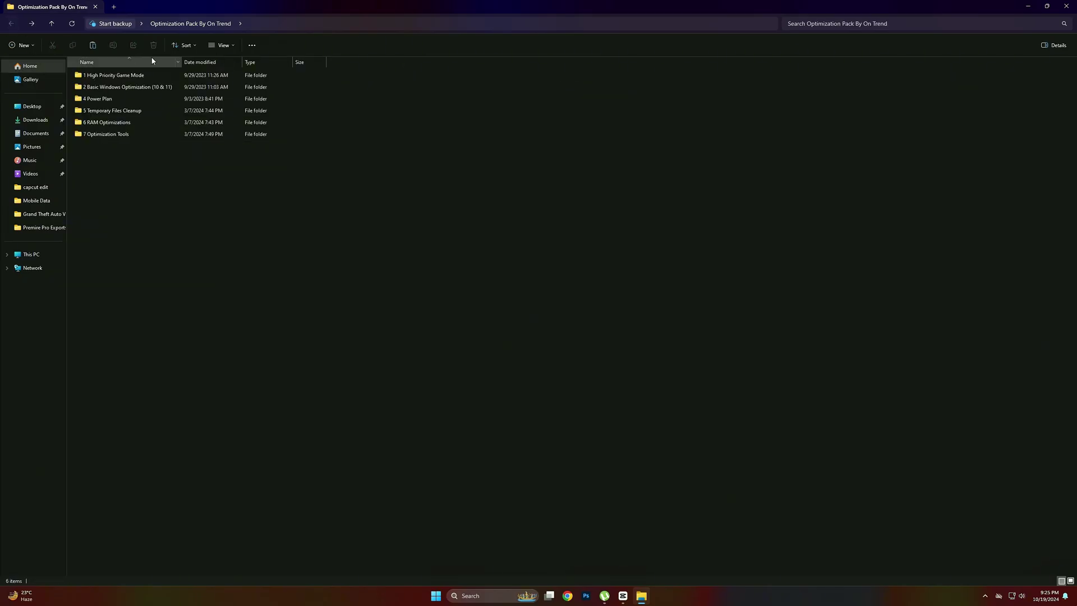
pyautogui.moveTo(154, 196); pyautogui.dragTo(127, 79)
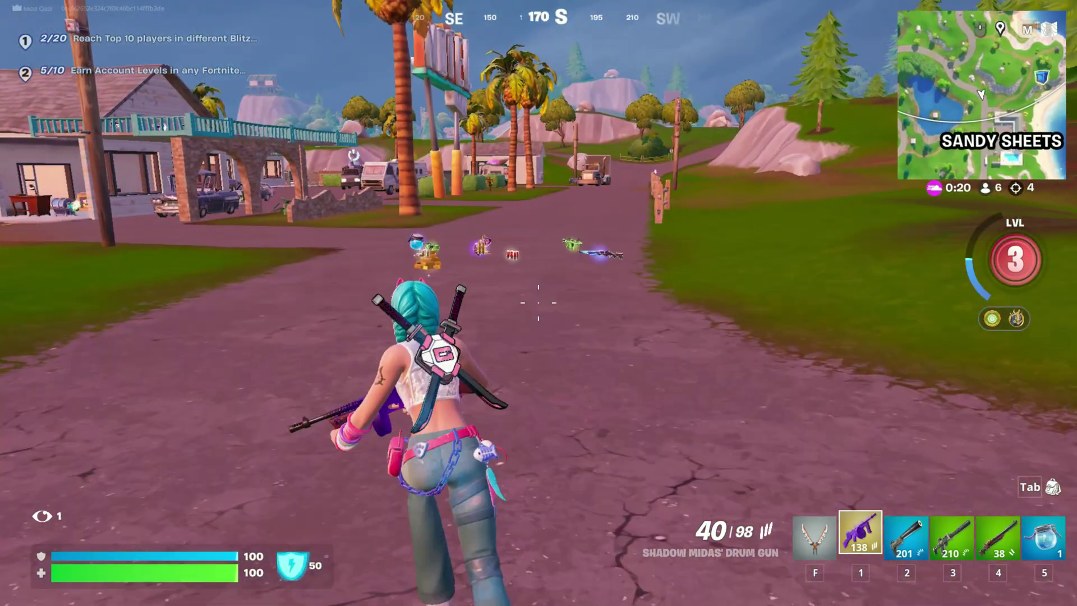
pyautogui.press('w')
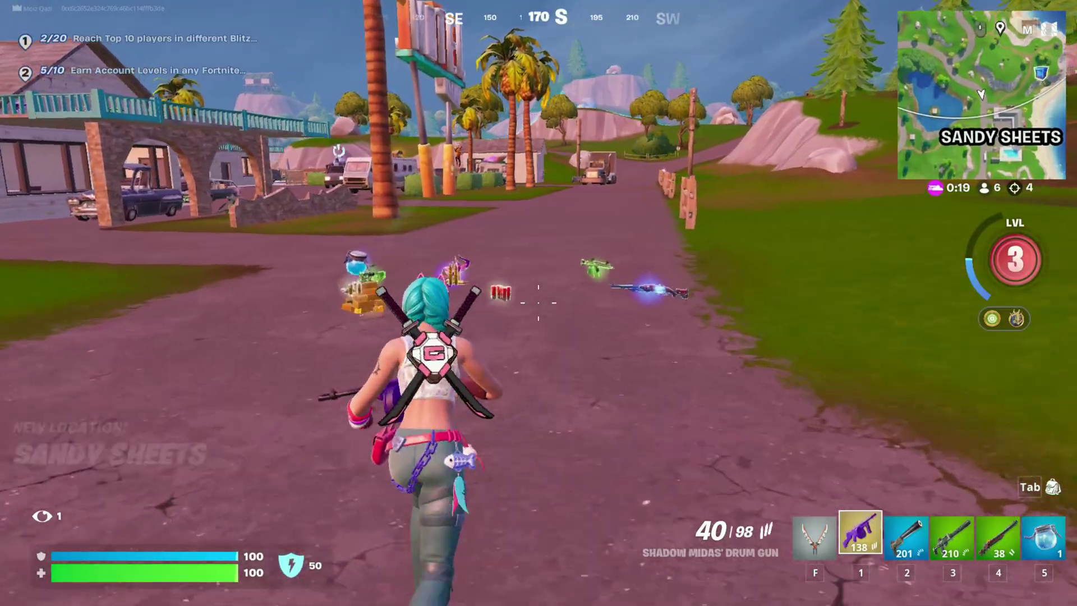
pyautogui.rightClick(538, 303)
pyautogui.click(538, 303)
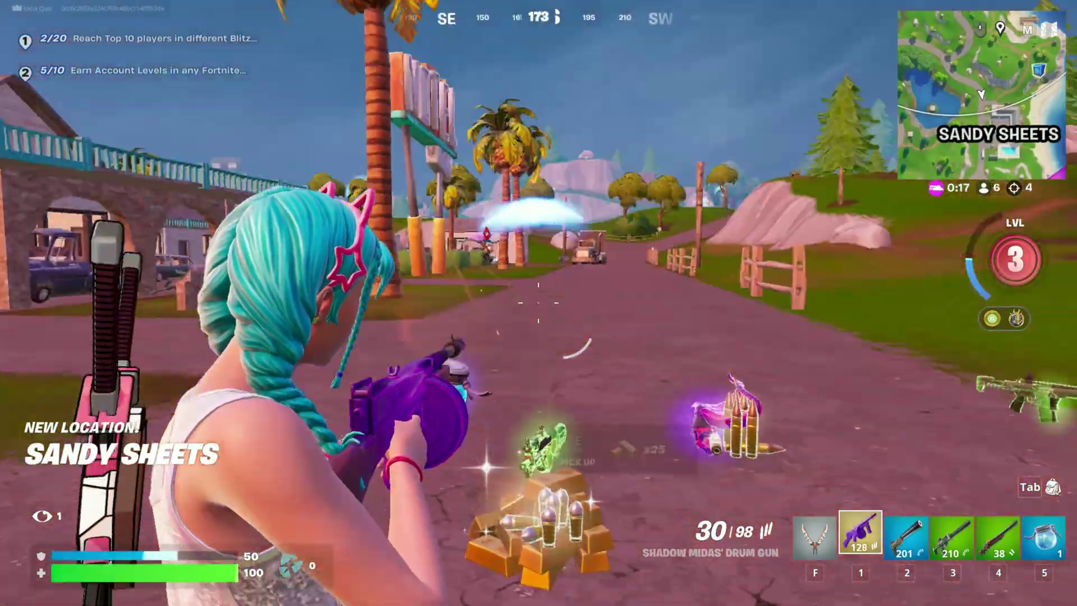
pyautogui.press('w')
pyautogui.press('q')
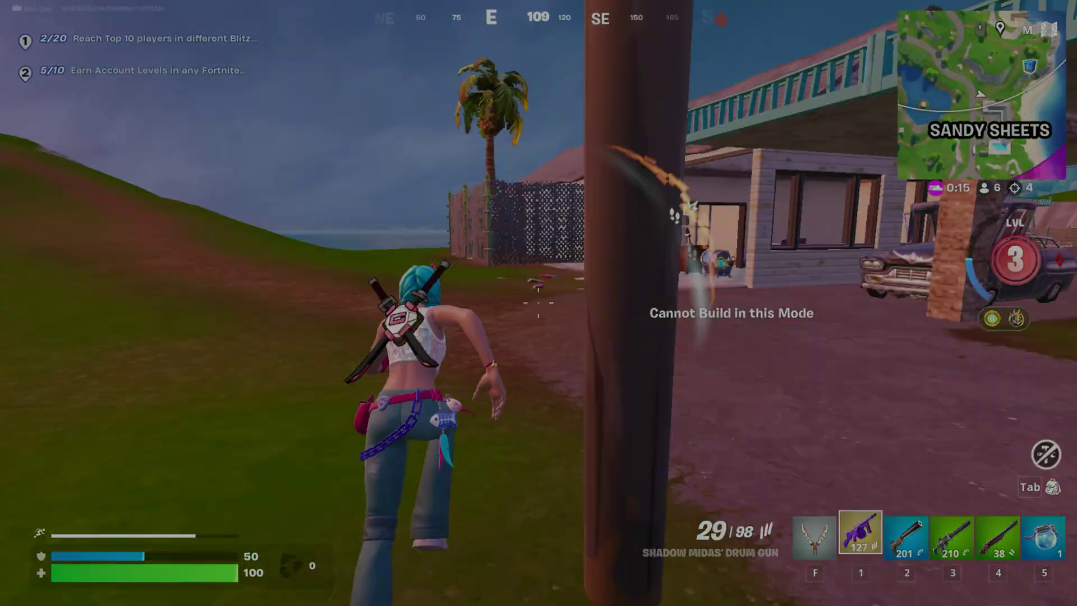